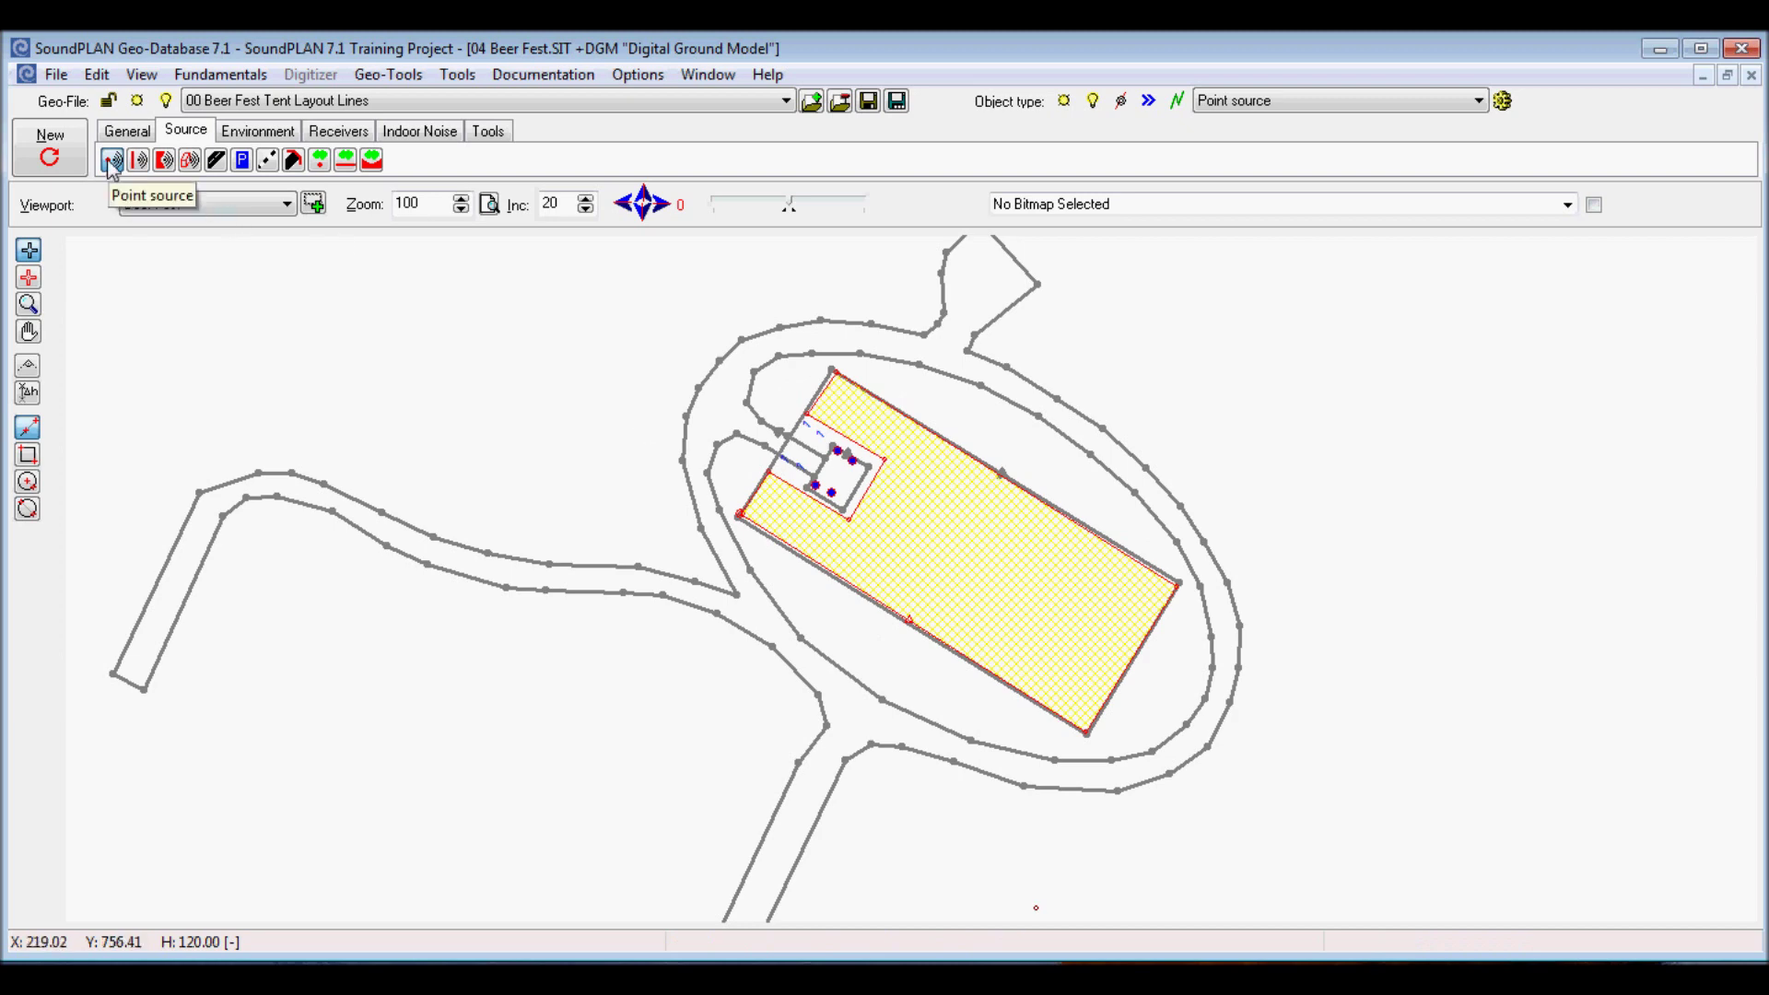
# - Open the Point source properties of the Front Right Speaker Array (Lw 155.2 dB, Music Band)
pyautogui.doubleClick(832, 499)
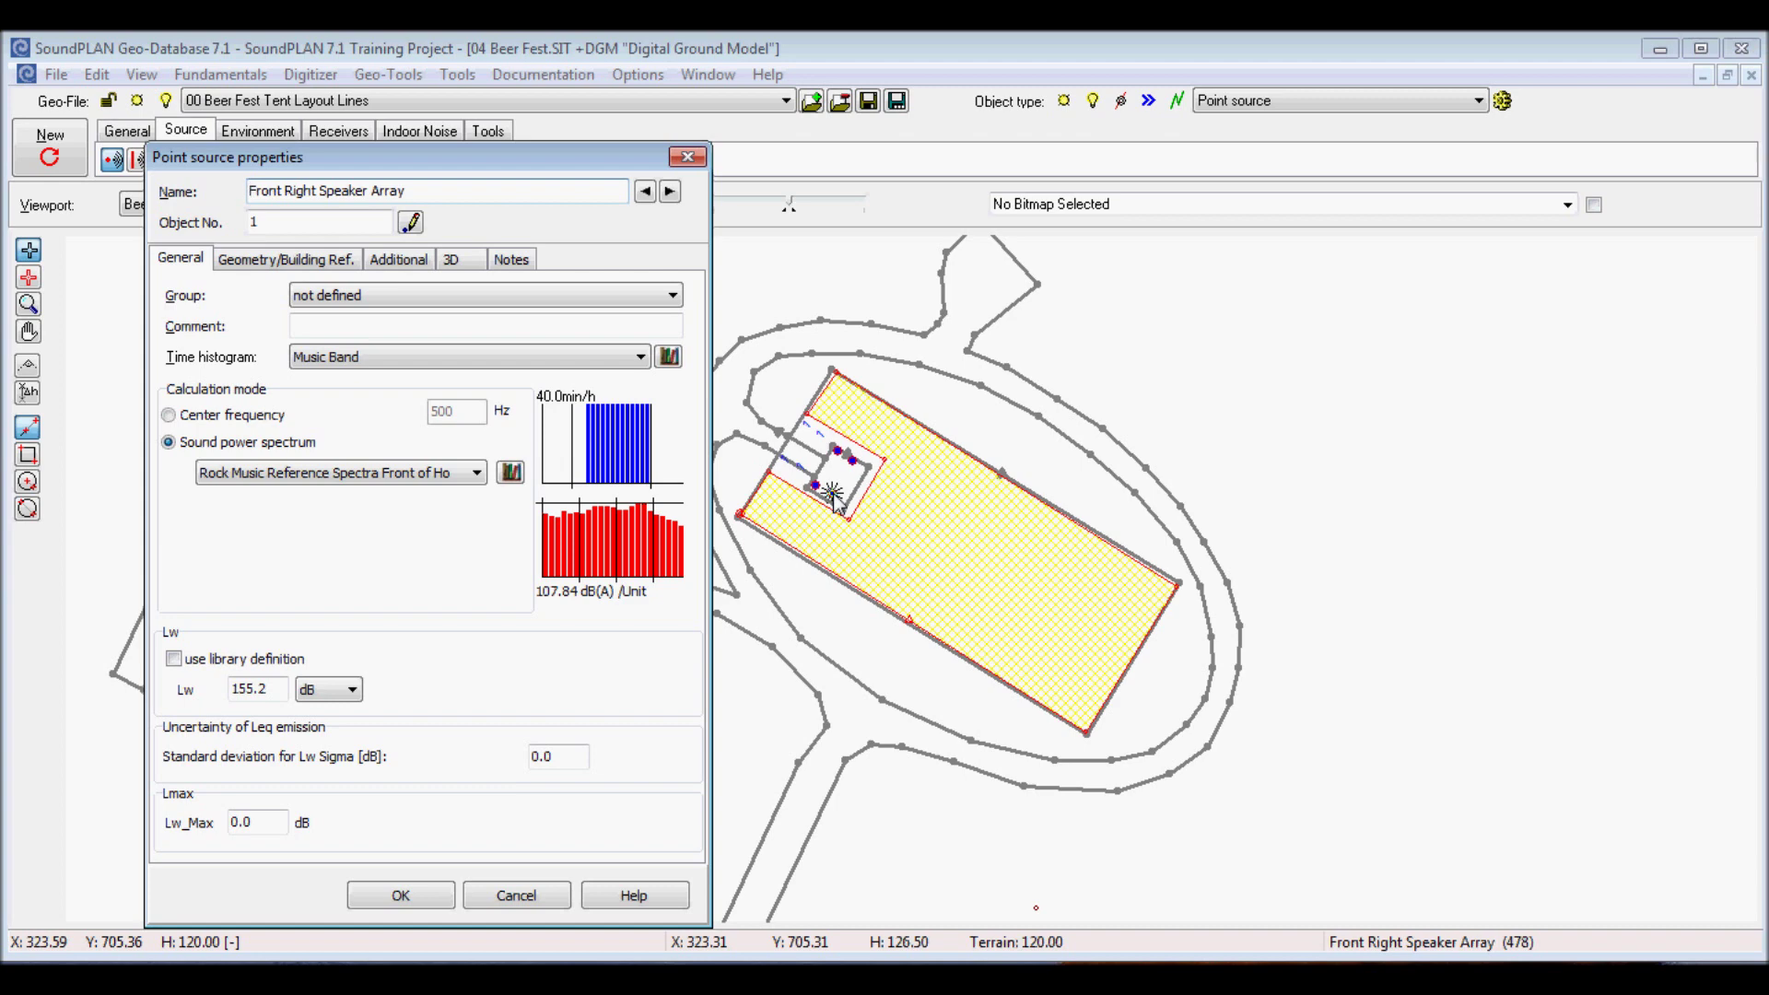
# - Open the speaker's Rock Music Reference Spectra entry in the Emission Library
pyautogui.click(339, 473)
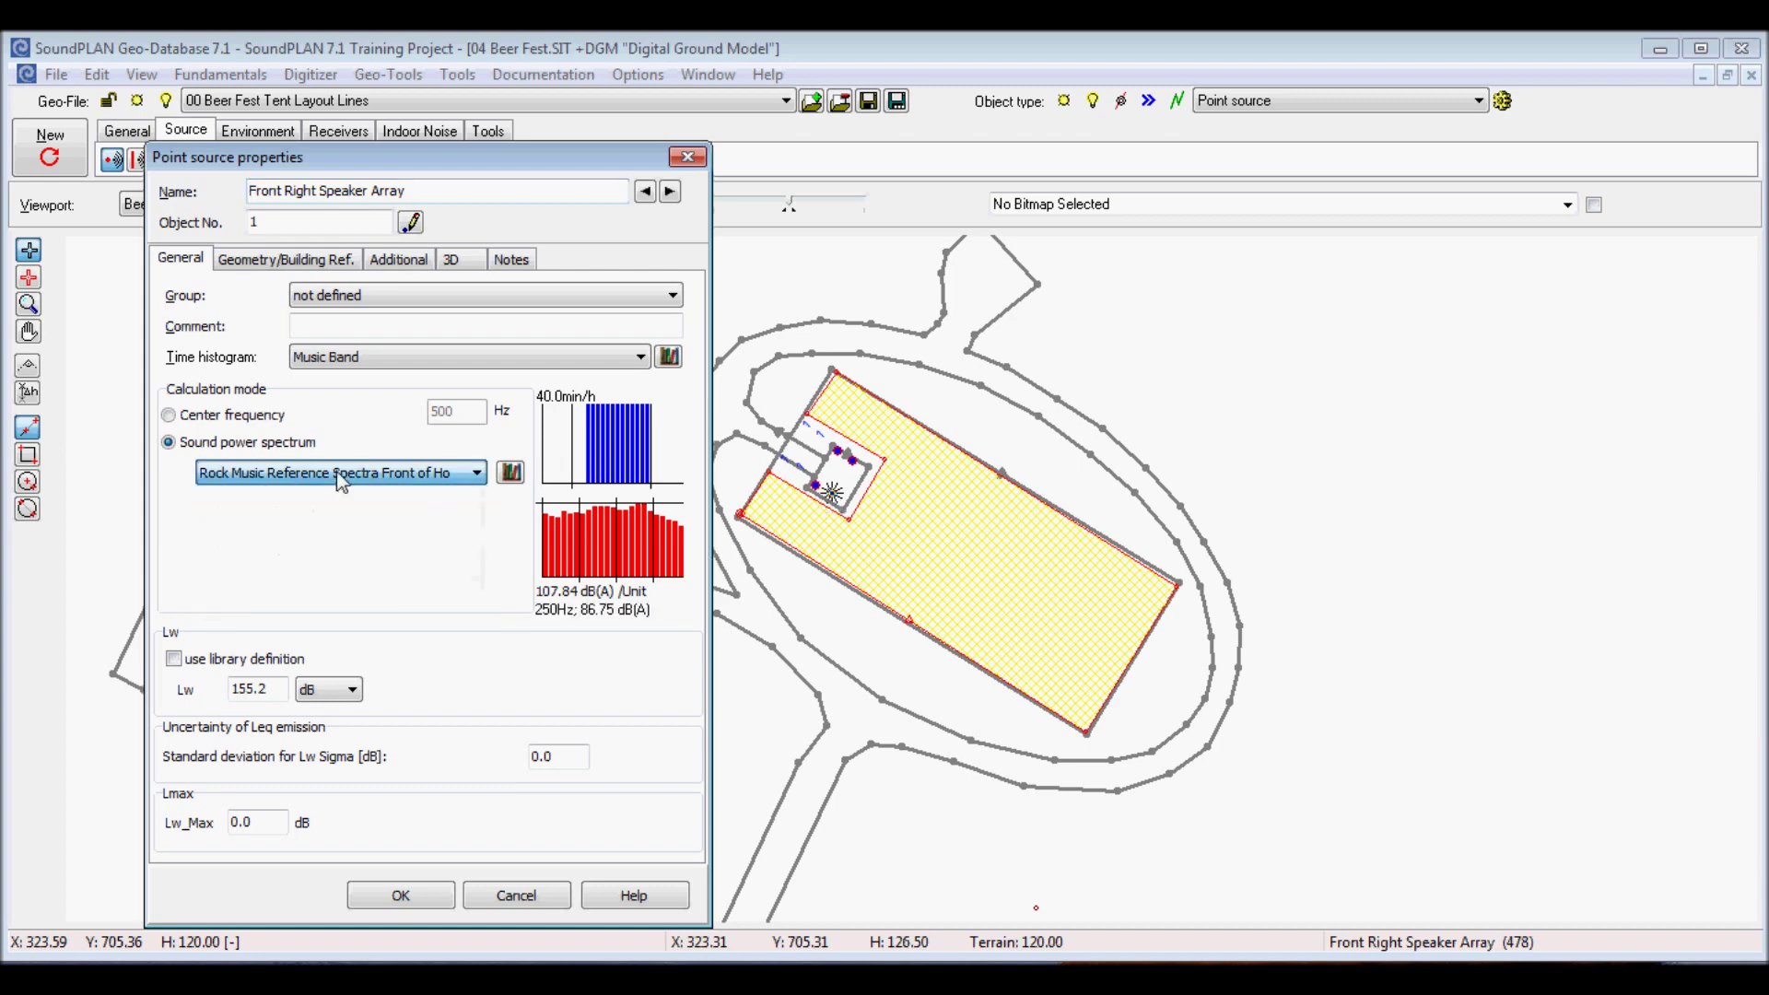
pyautogui.click(512, 472)
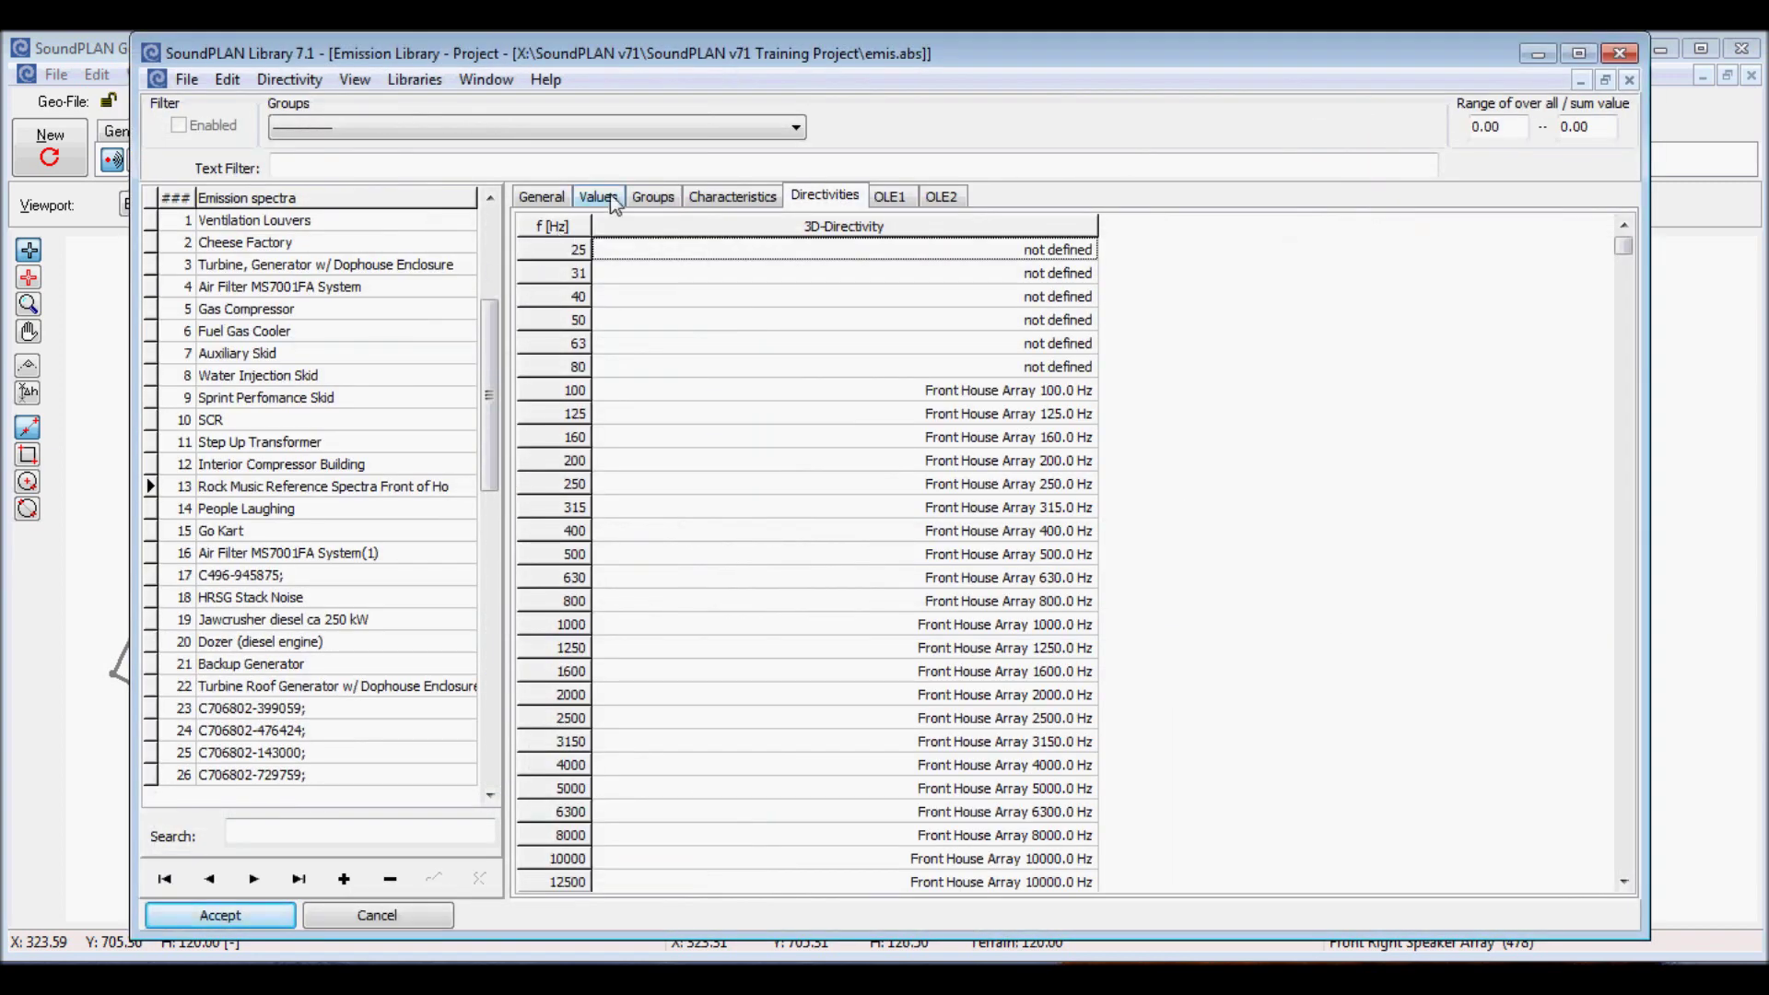
# - Review the spectrum's bar chart, values and per-frequency 3D directivity assignments
pyautogui.click(542, 196)
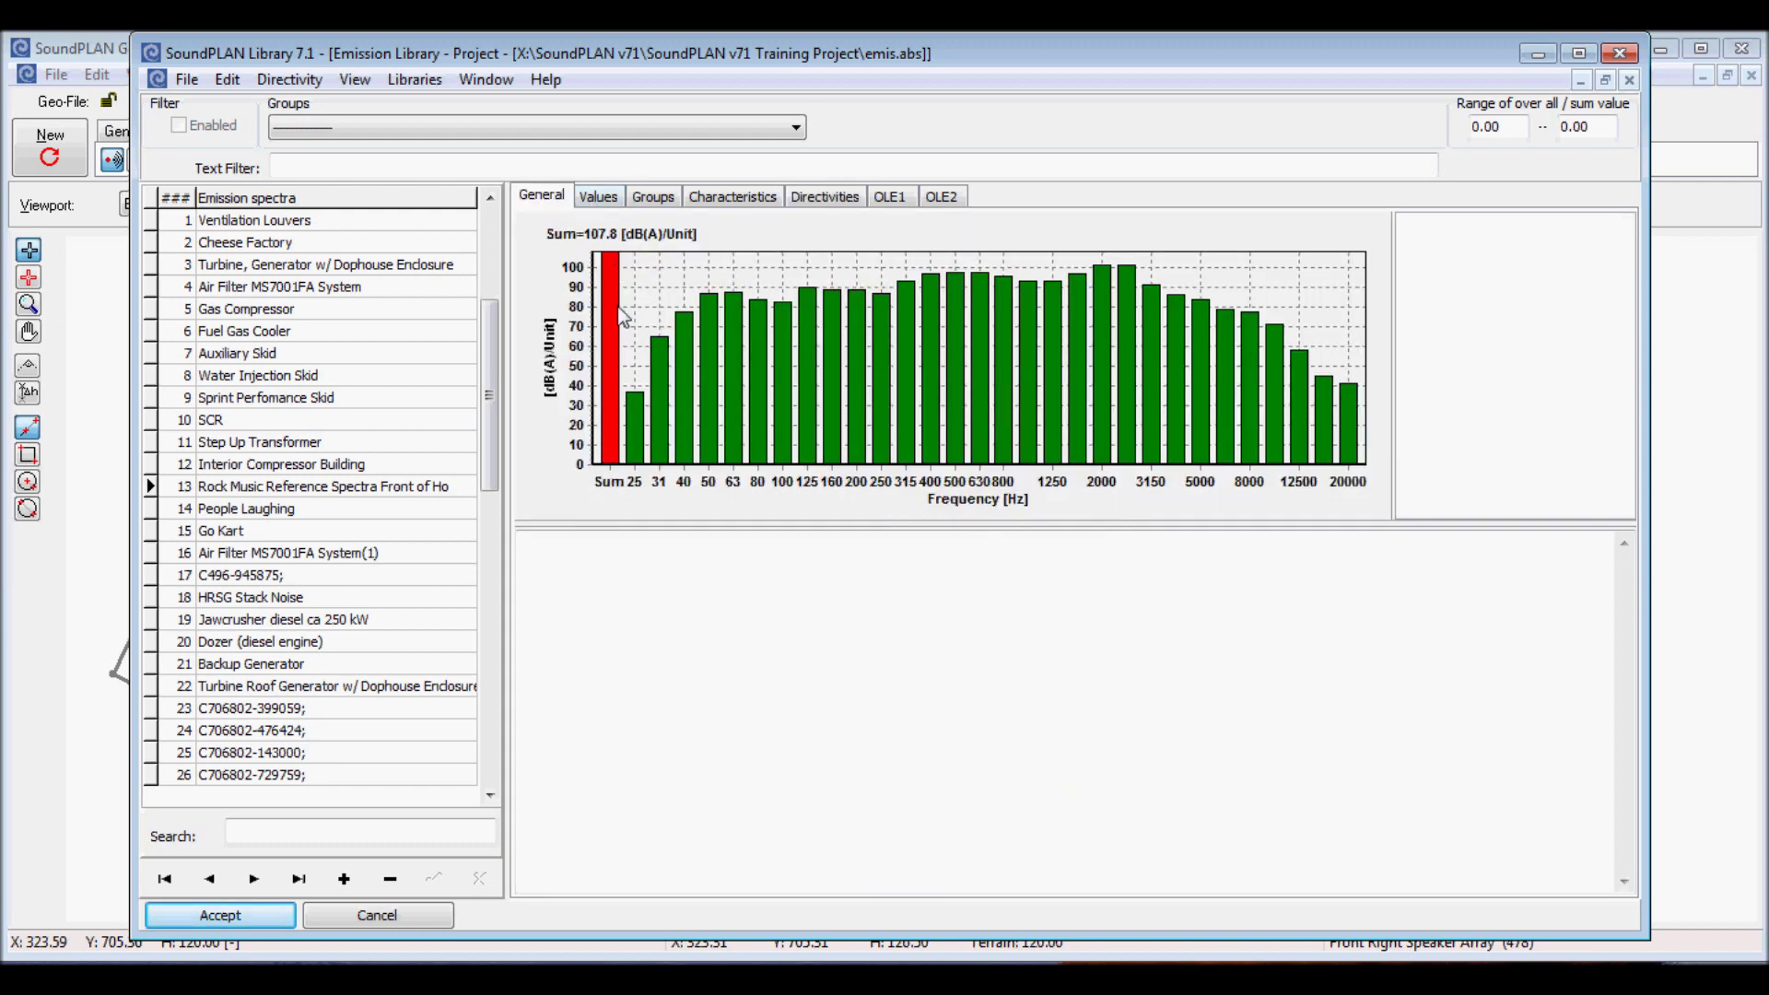
pyautogui.click(598, 197)
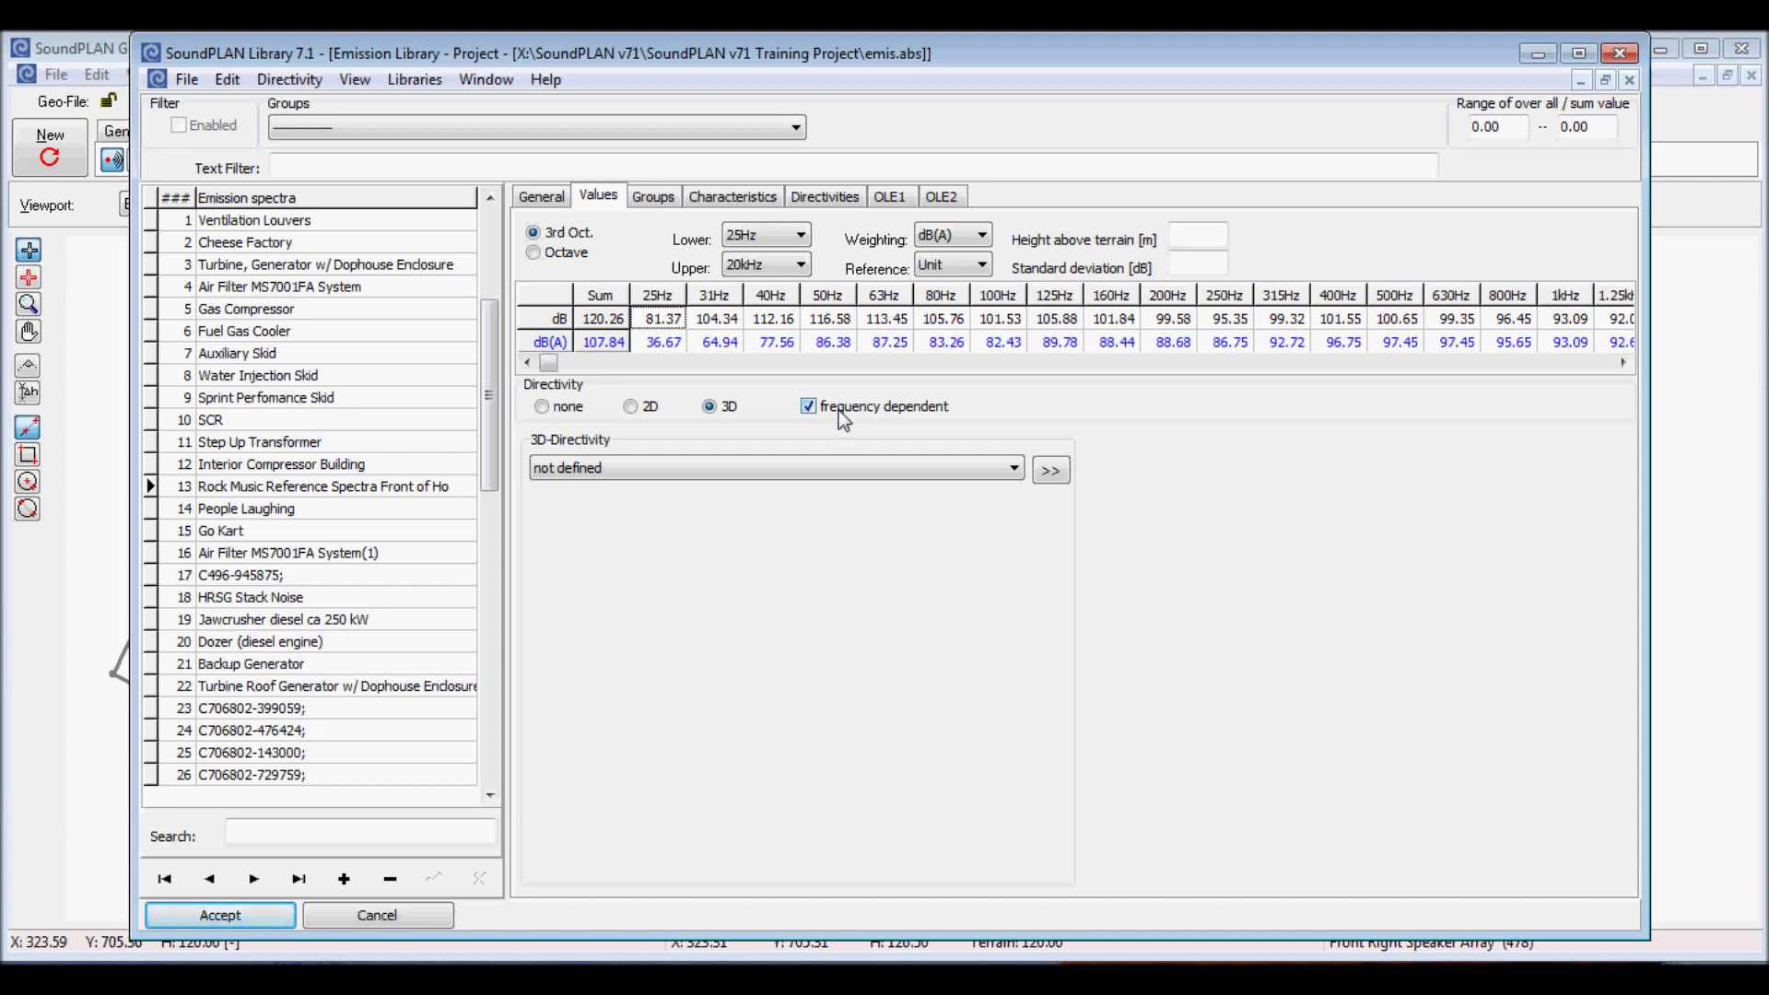
pyautogui.click(817, 199)
pyautogui.scroll(-1, 1627, 572)
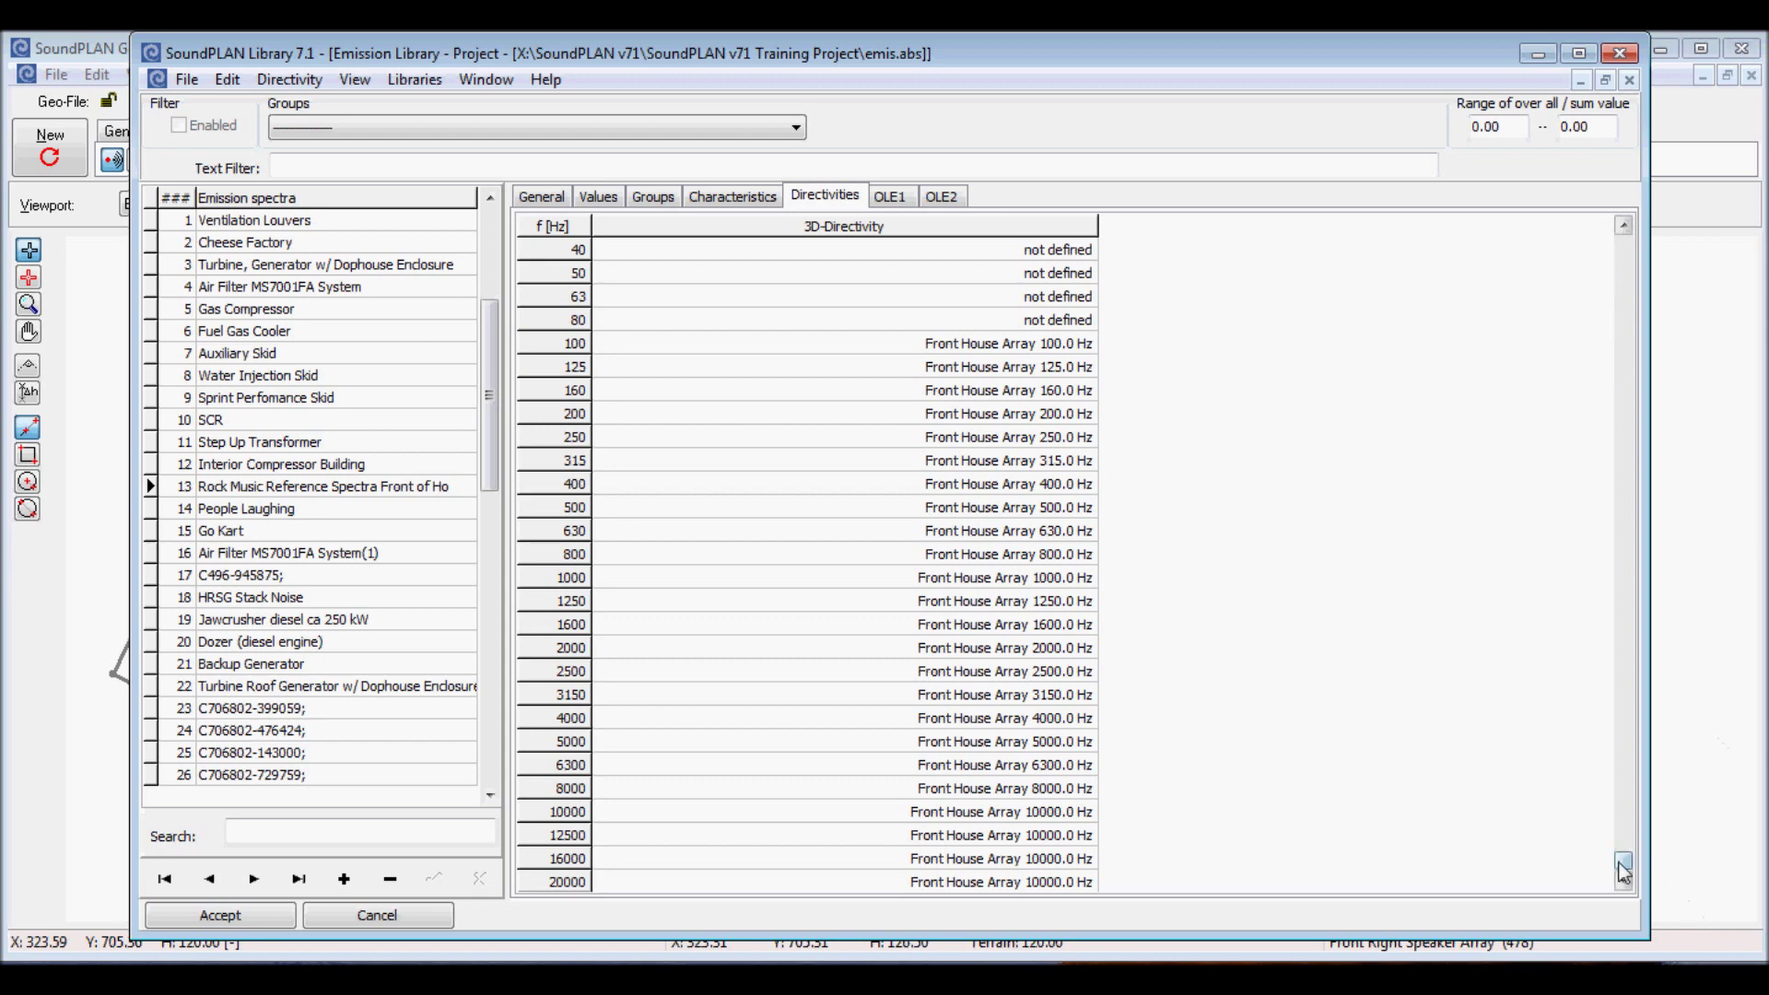
pyautogui.moveTo(1624, 868); pyautogui.dragTo(1624, 249)
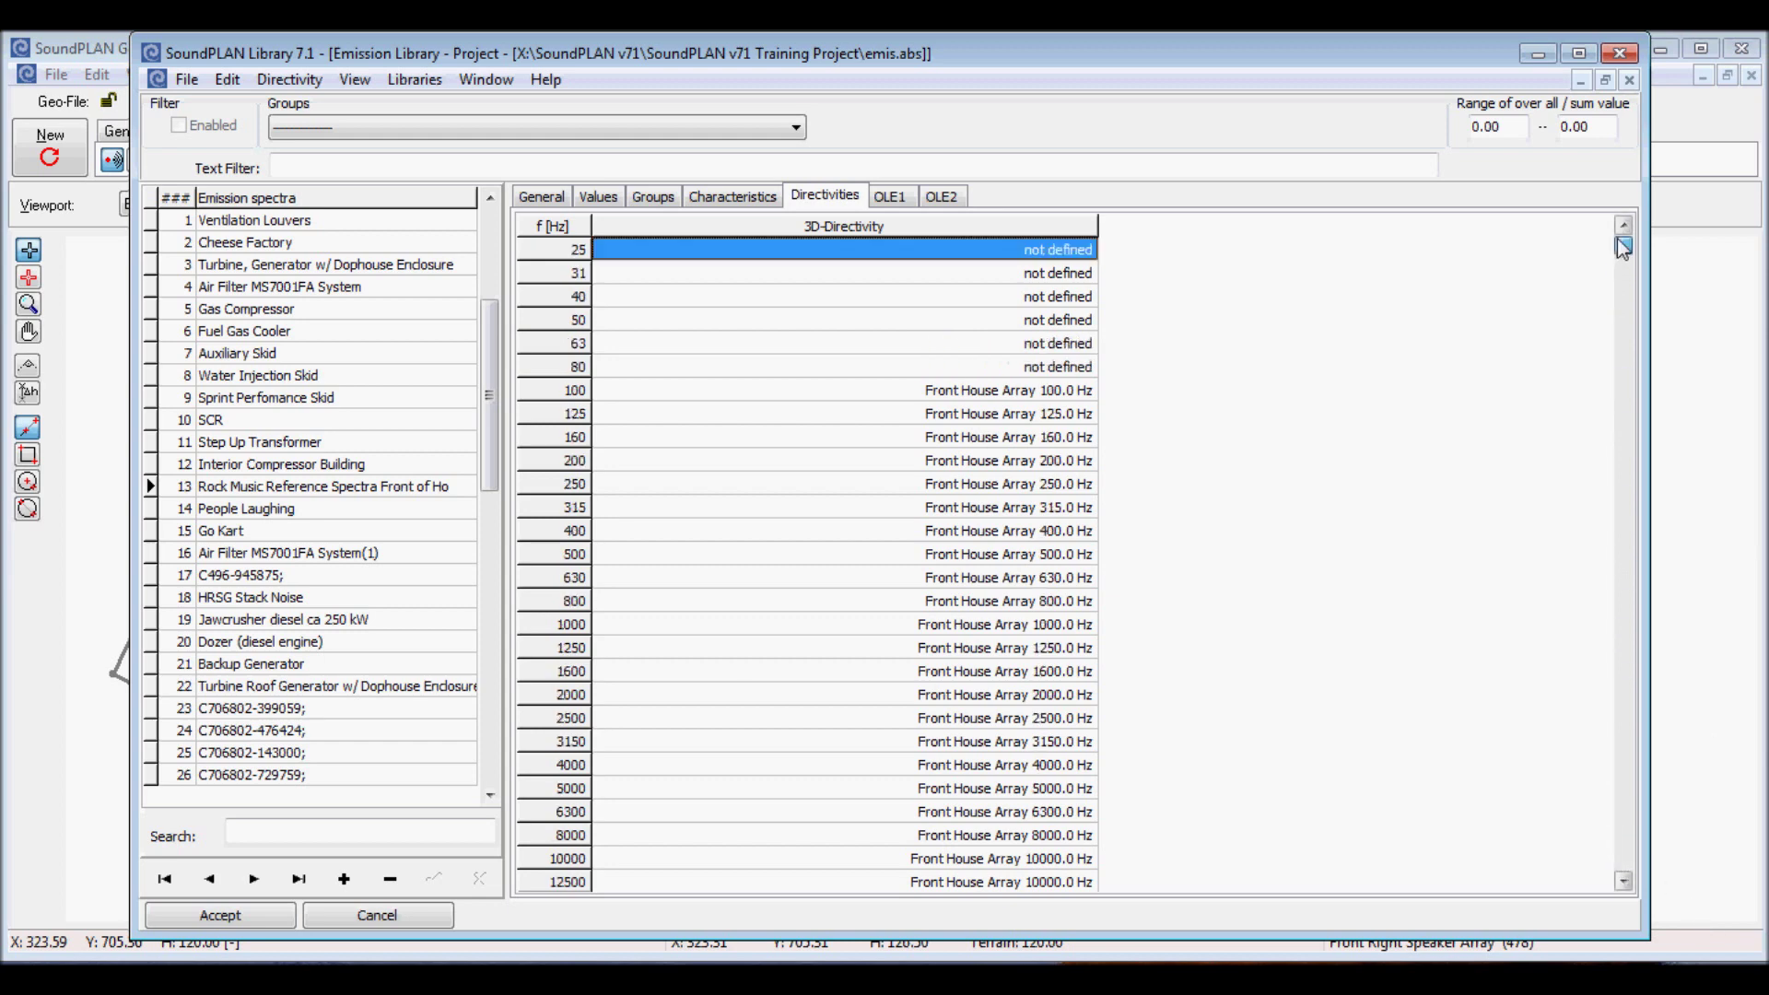
# - Keep Front House Array 100.0 Hz for 100 Hz and bring up the 3D-Directivity Library
pyautogui.click(1090, 398)
pyautogui.click(1079, 391)
pyautogui.click(1088, 392)
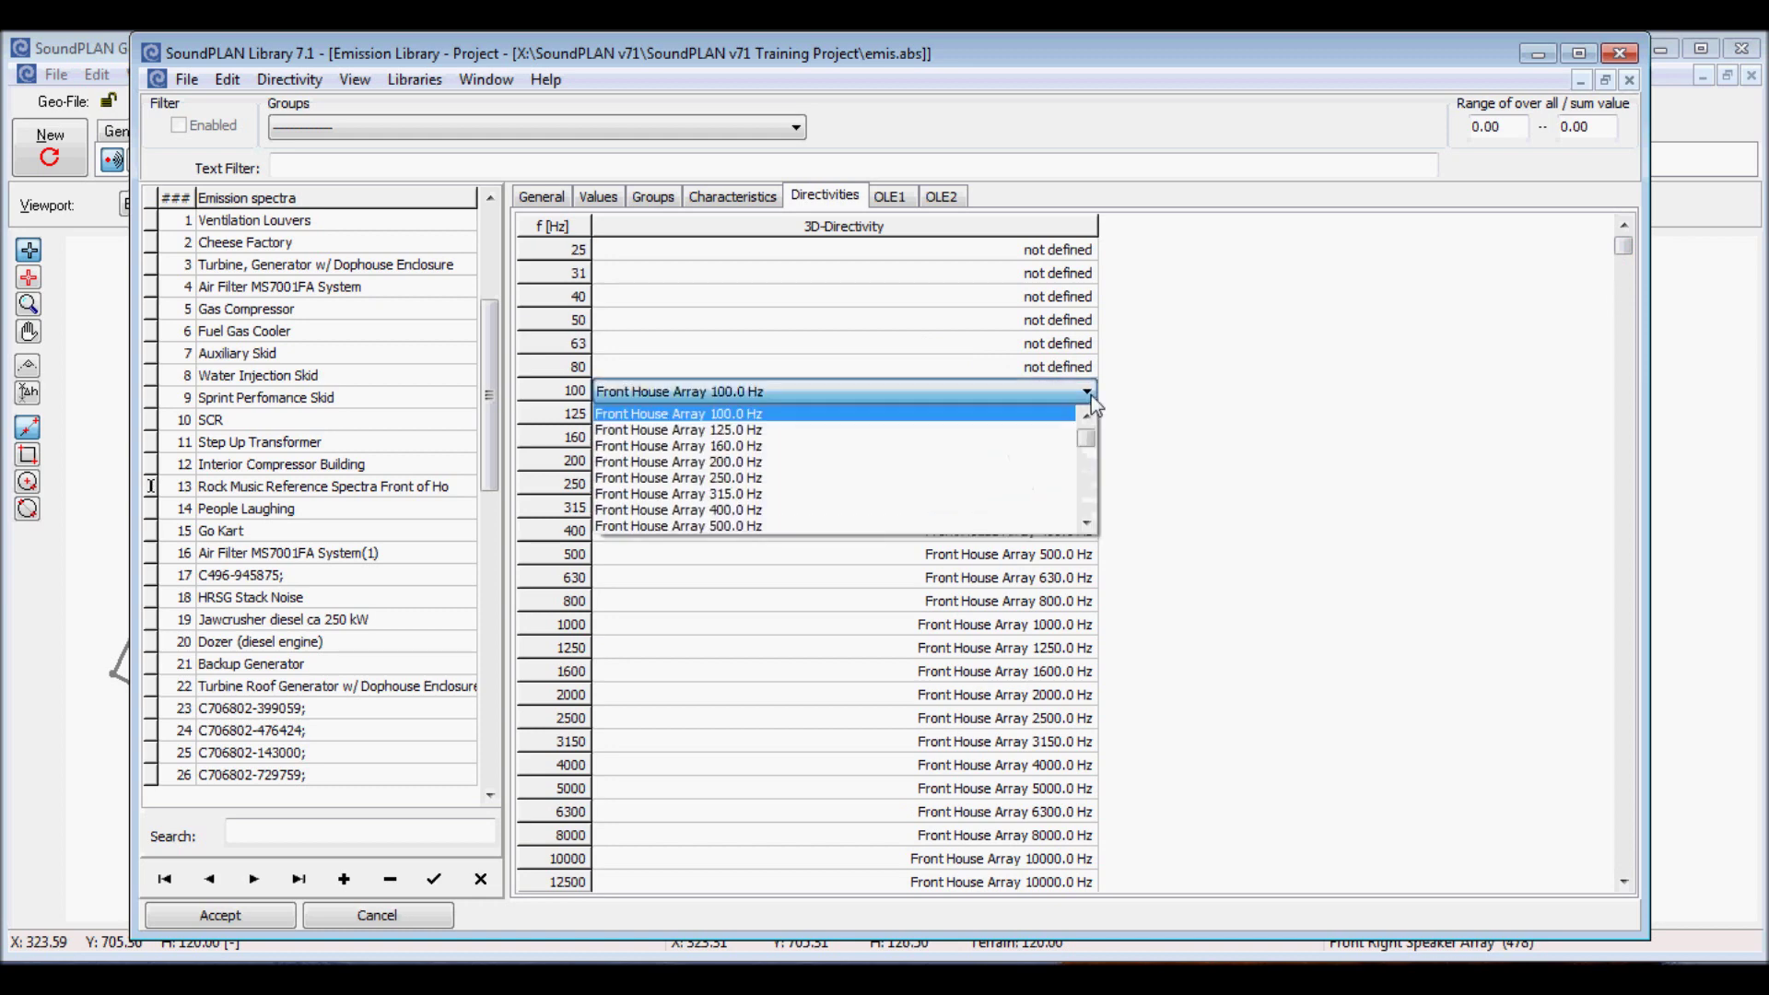
pyautogui.click(955, 401)
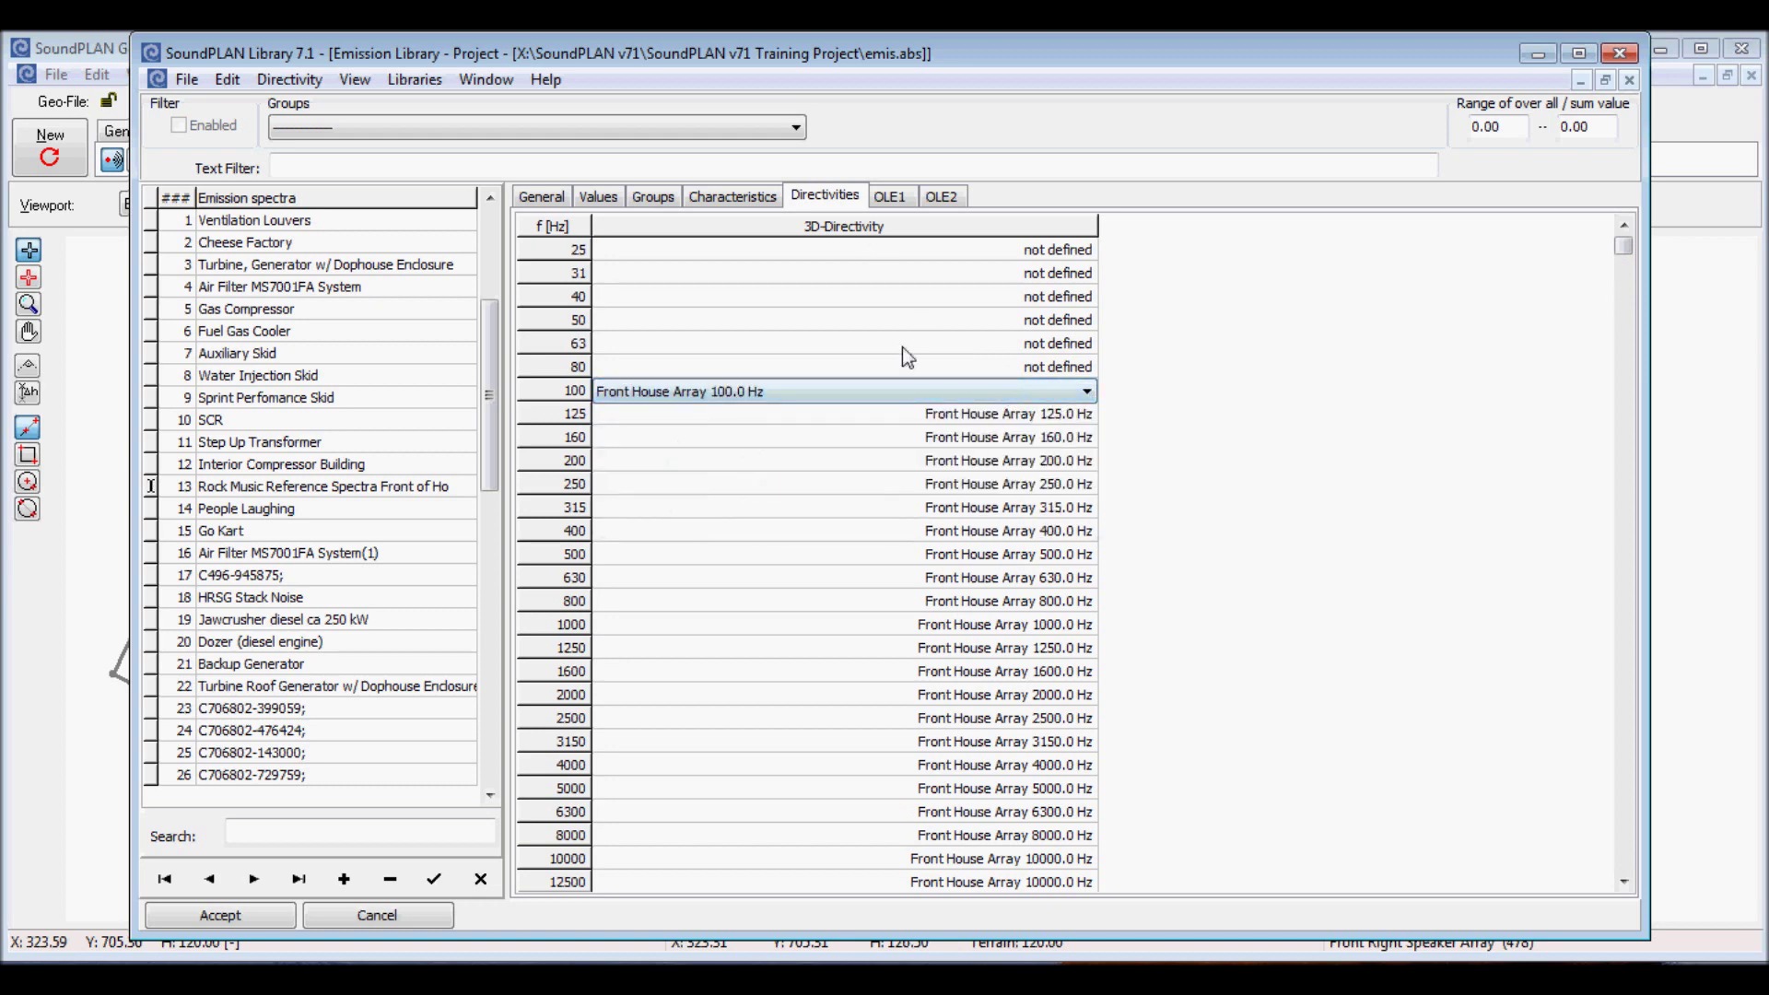
pyautogui.click(619, 199)
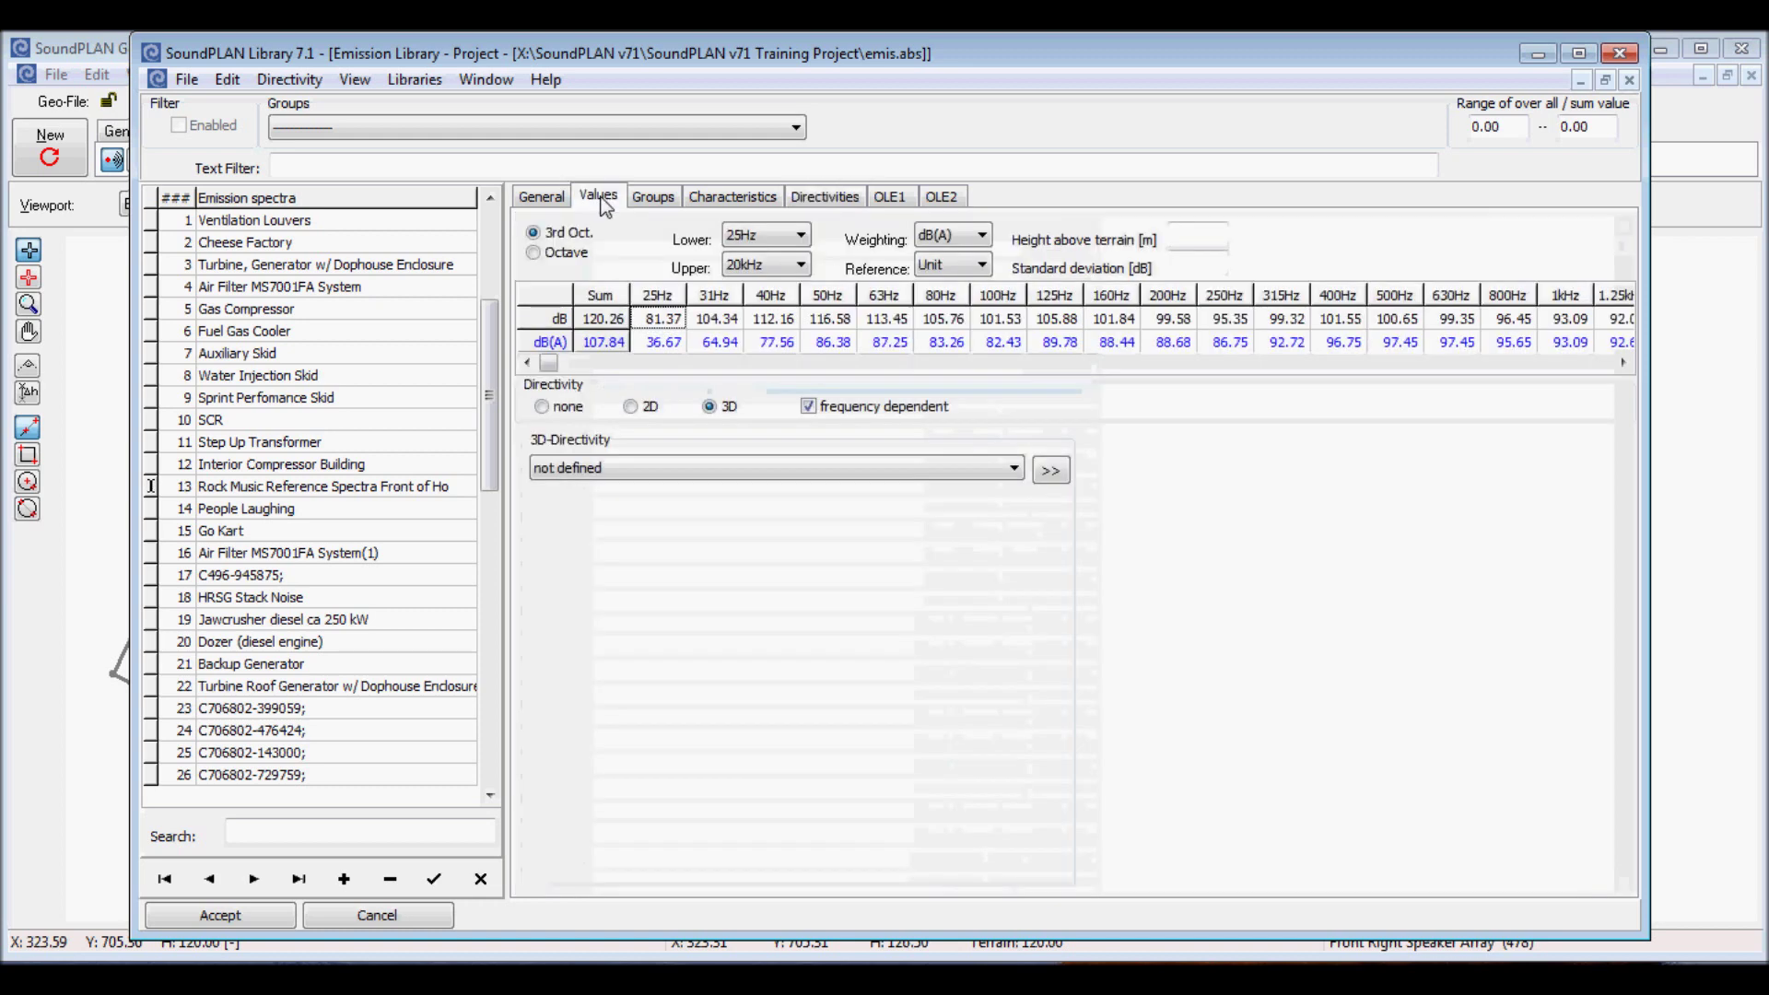
pyautogui.click(1051, 471)
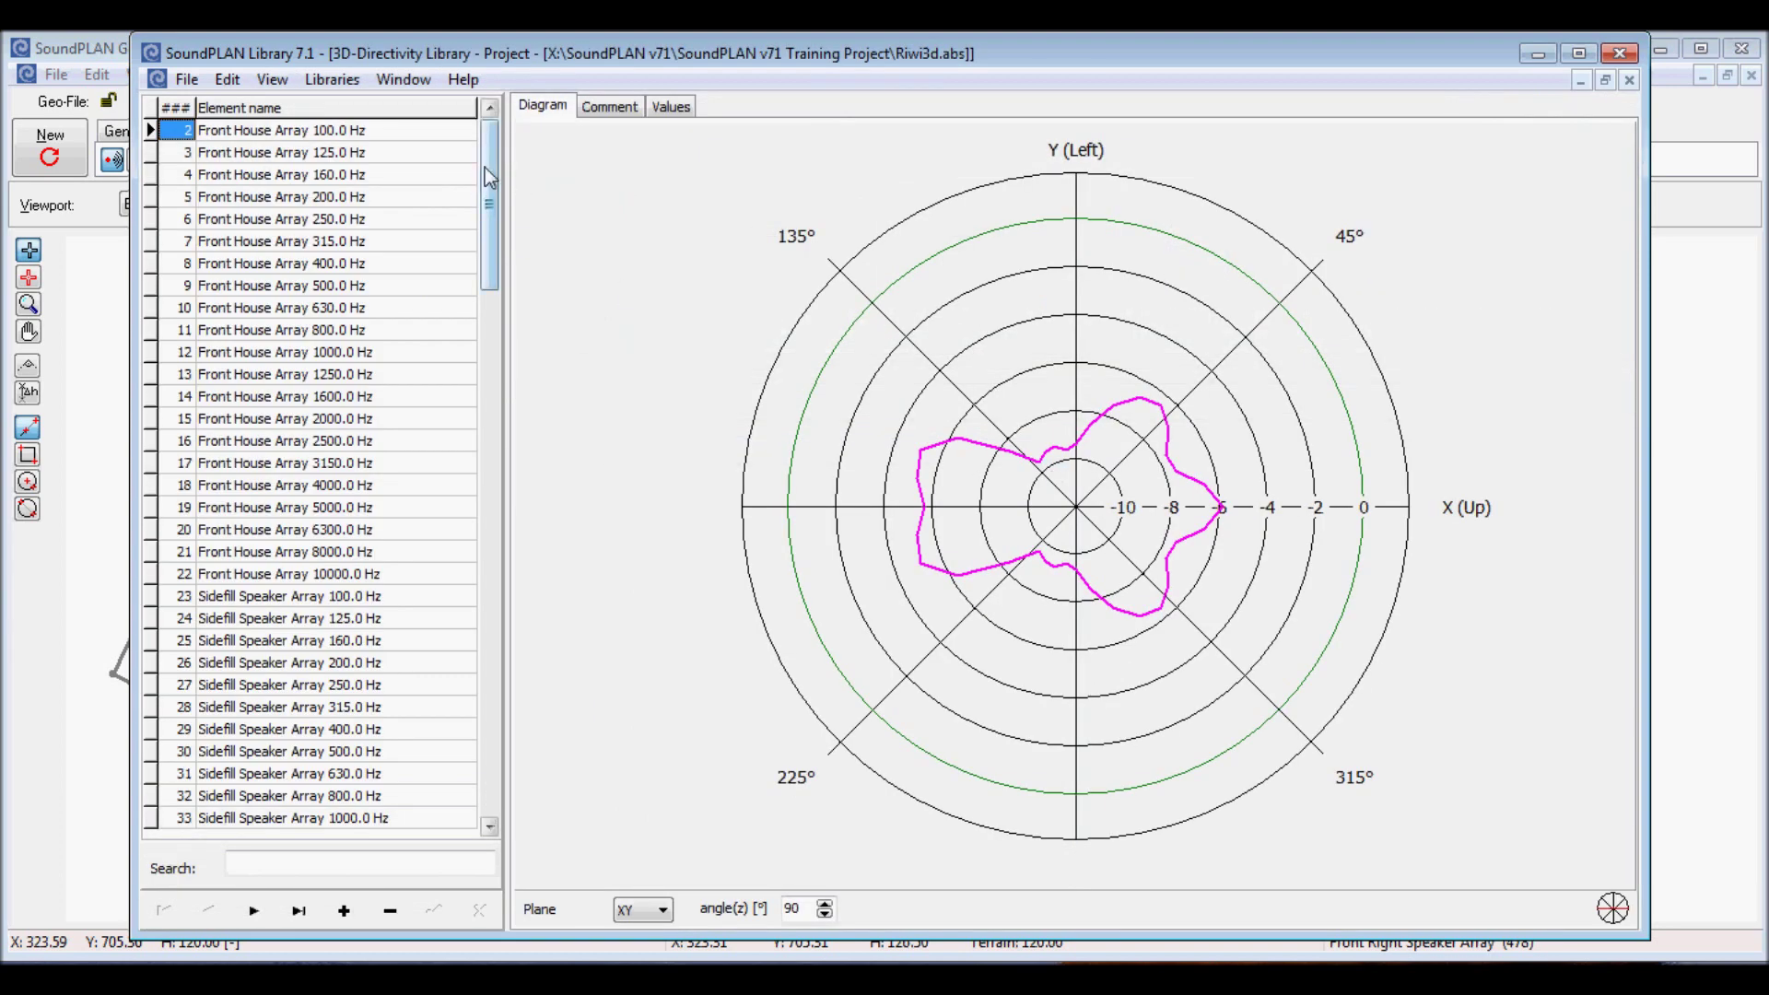
# - Scroll through the 3D-Directivity Library's element list and open its File menu
pyautogui.moveTo(484, 168); pyautogui.dragTo(474, 847)
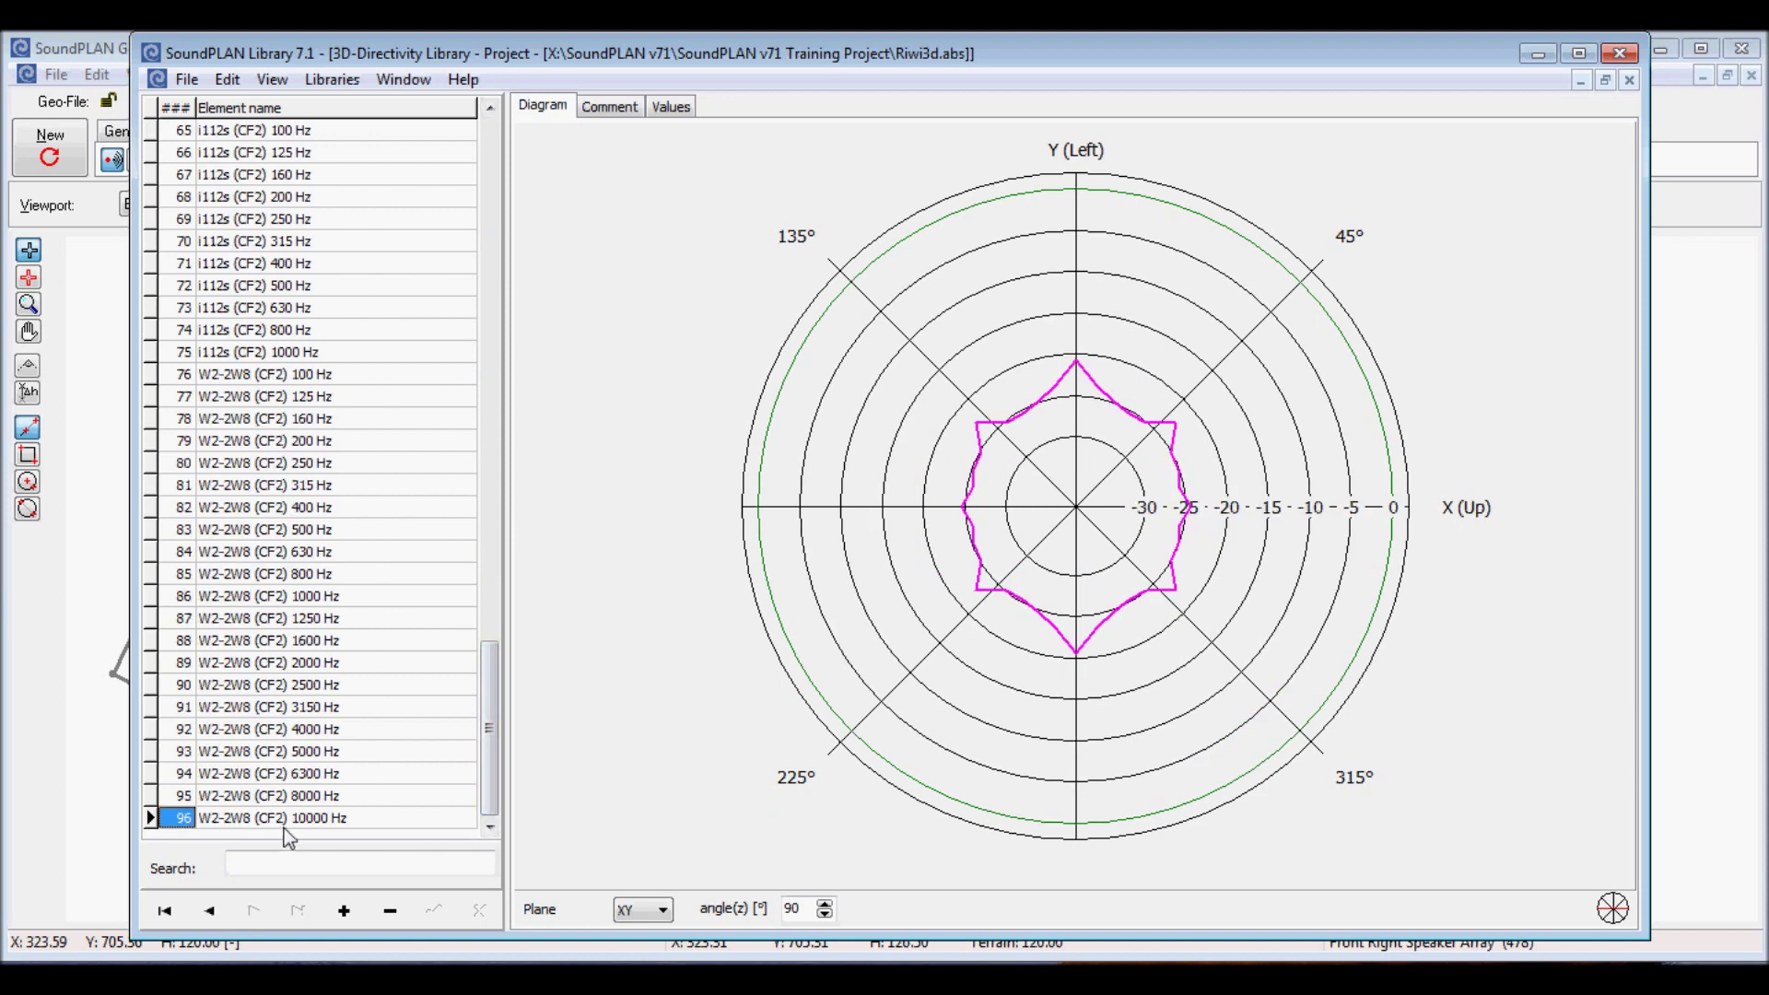
pyautogui.moveTo(485, 728); pyautogui.dragTo(503, 164)
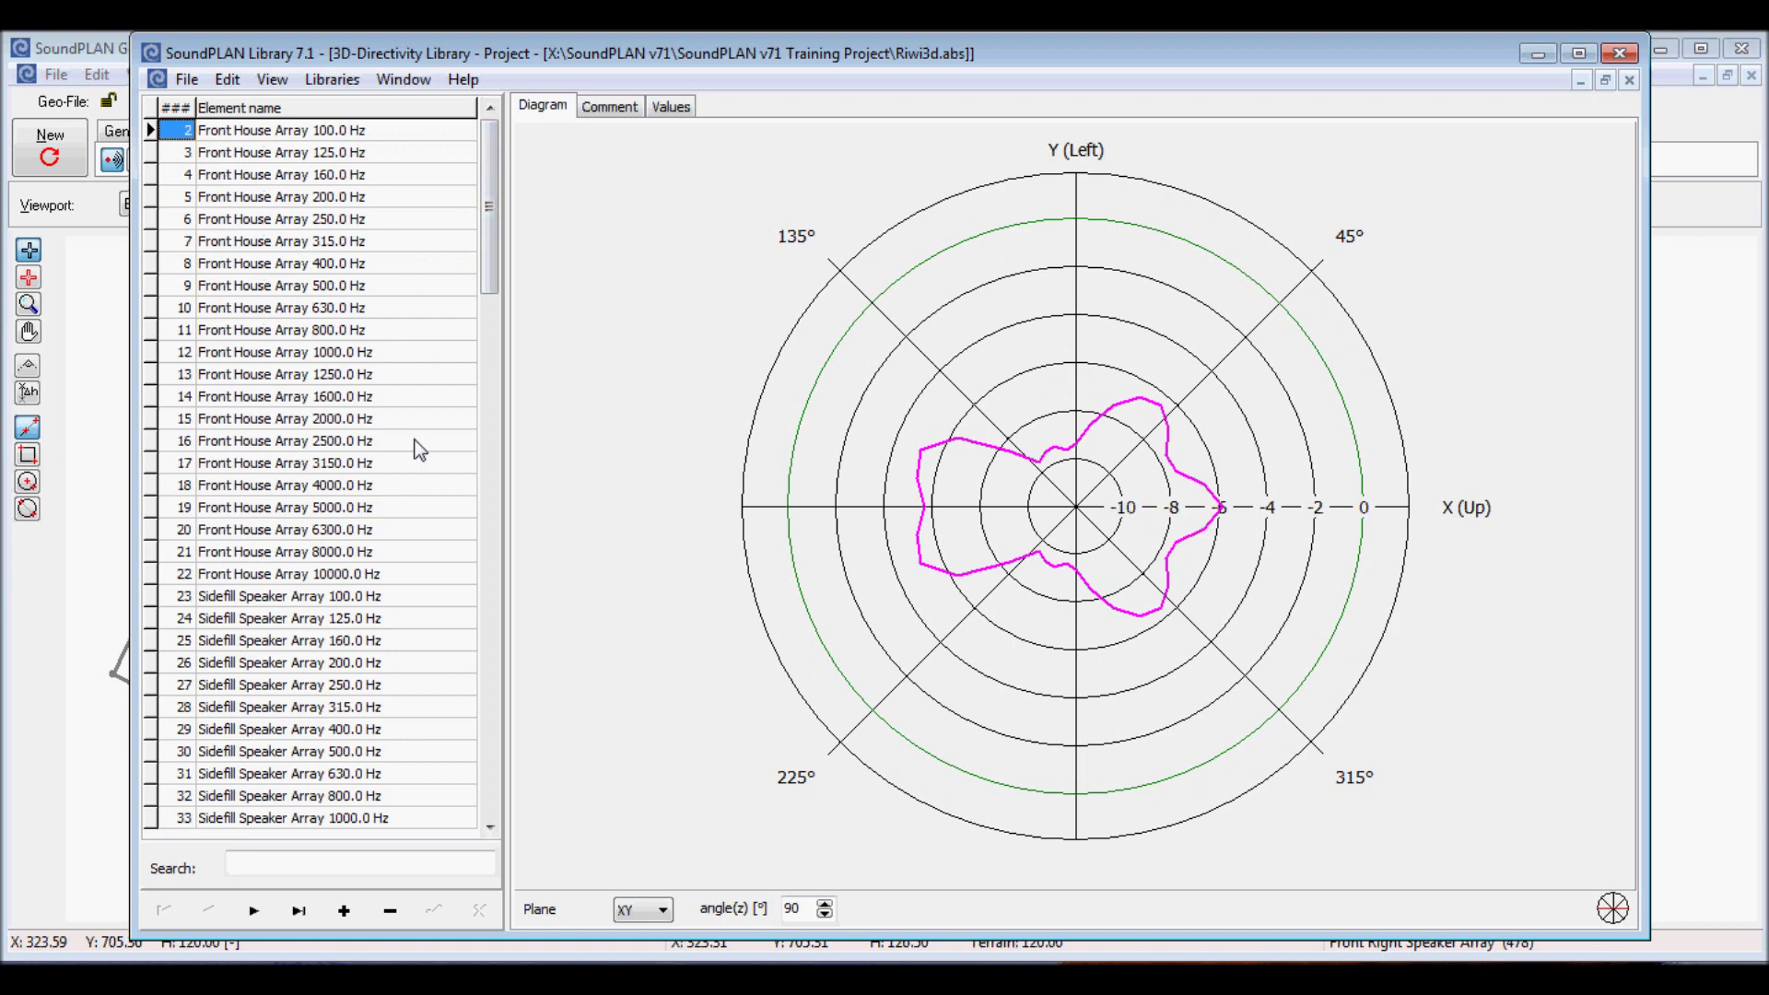
pyautogui.click(189, 81)
pyautogui.click(232, 166)
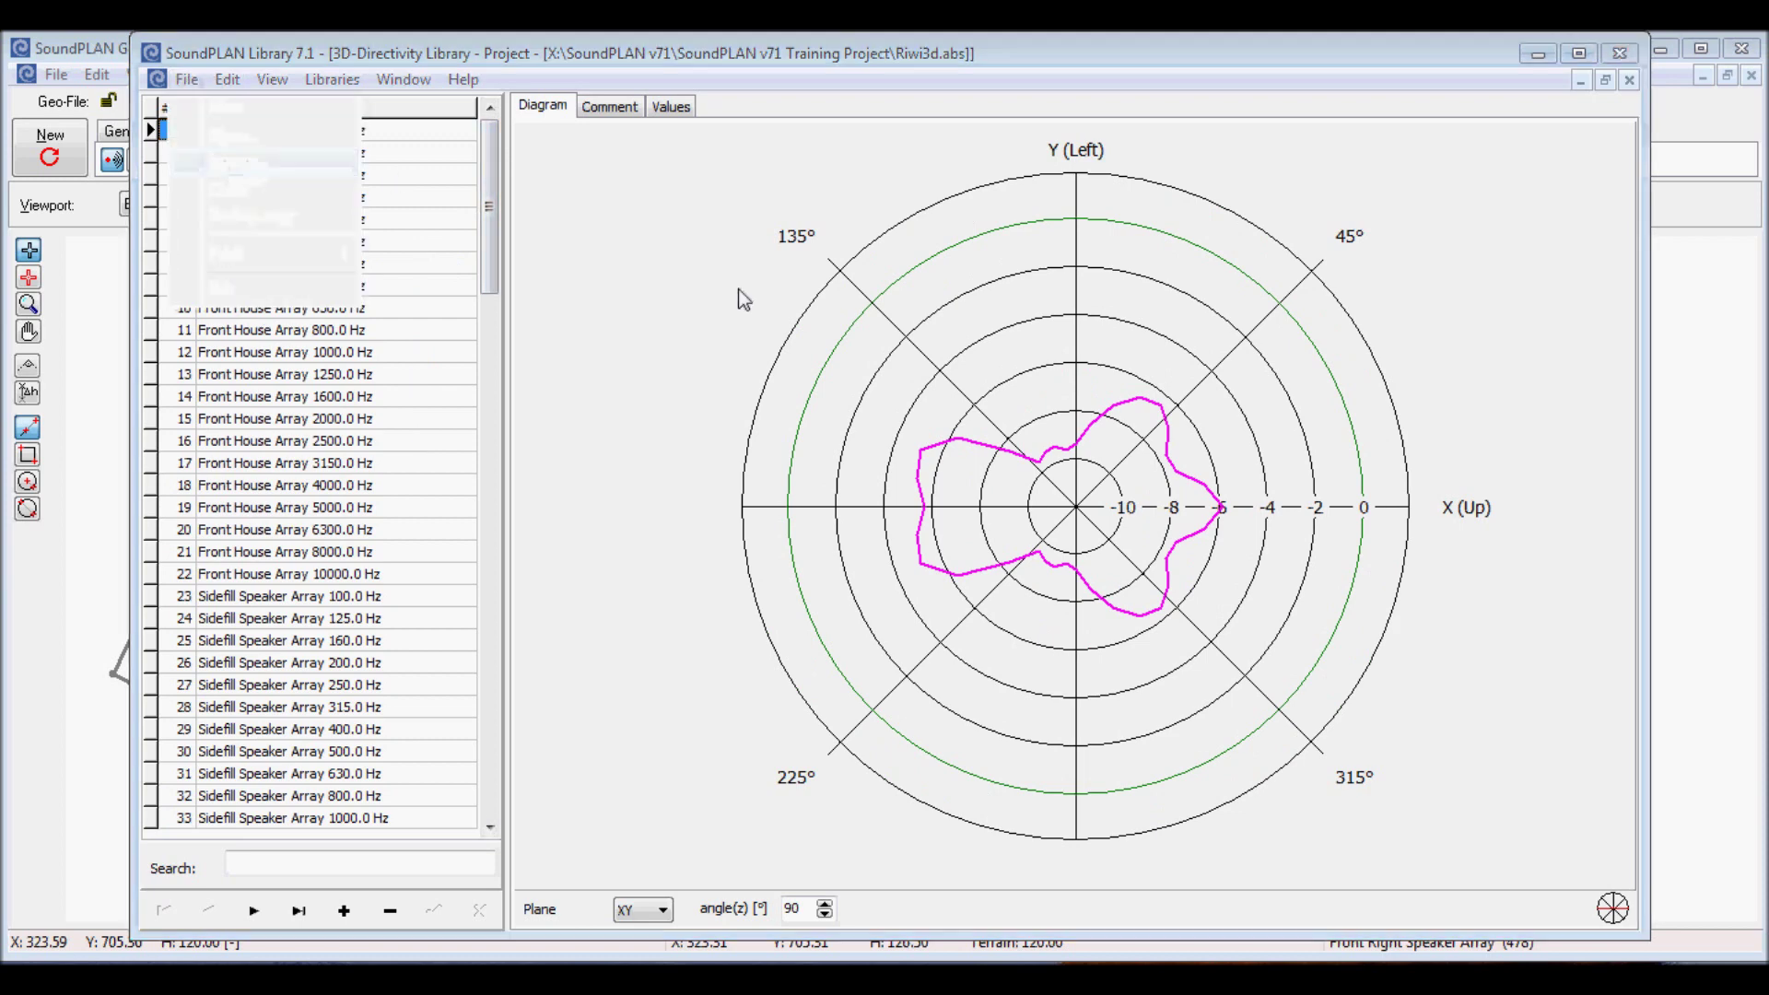
pyautogui.click(1271, 754)
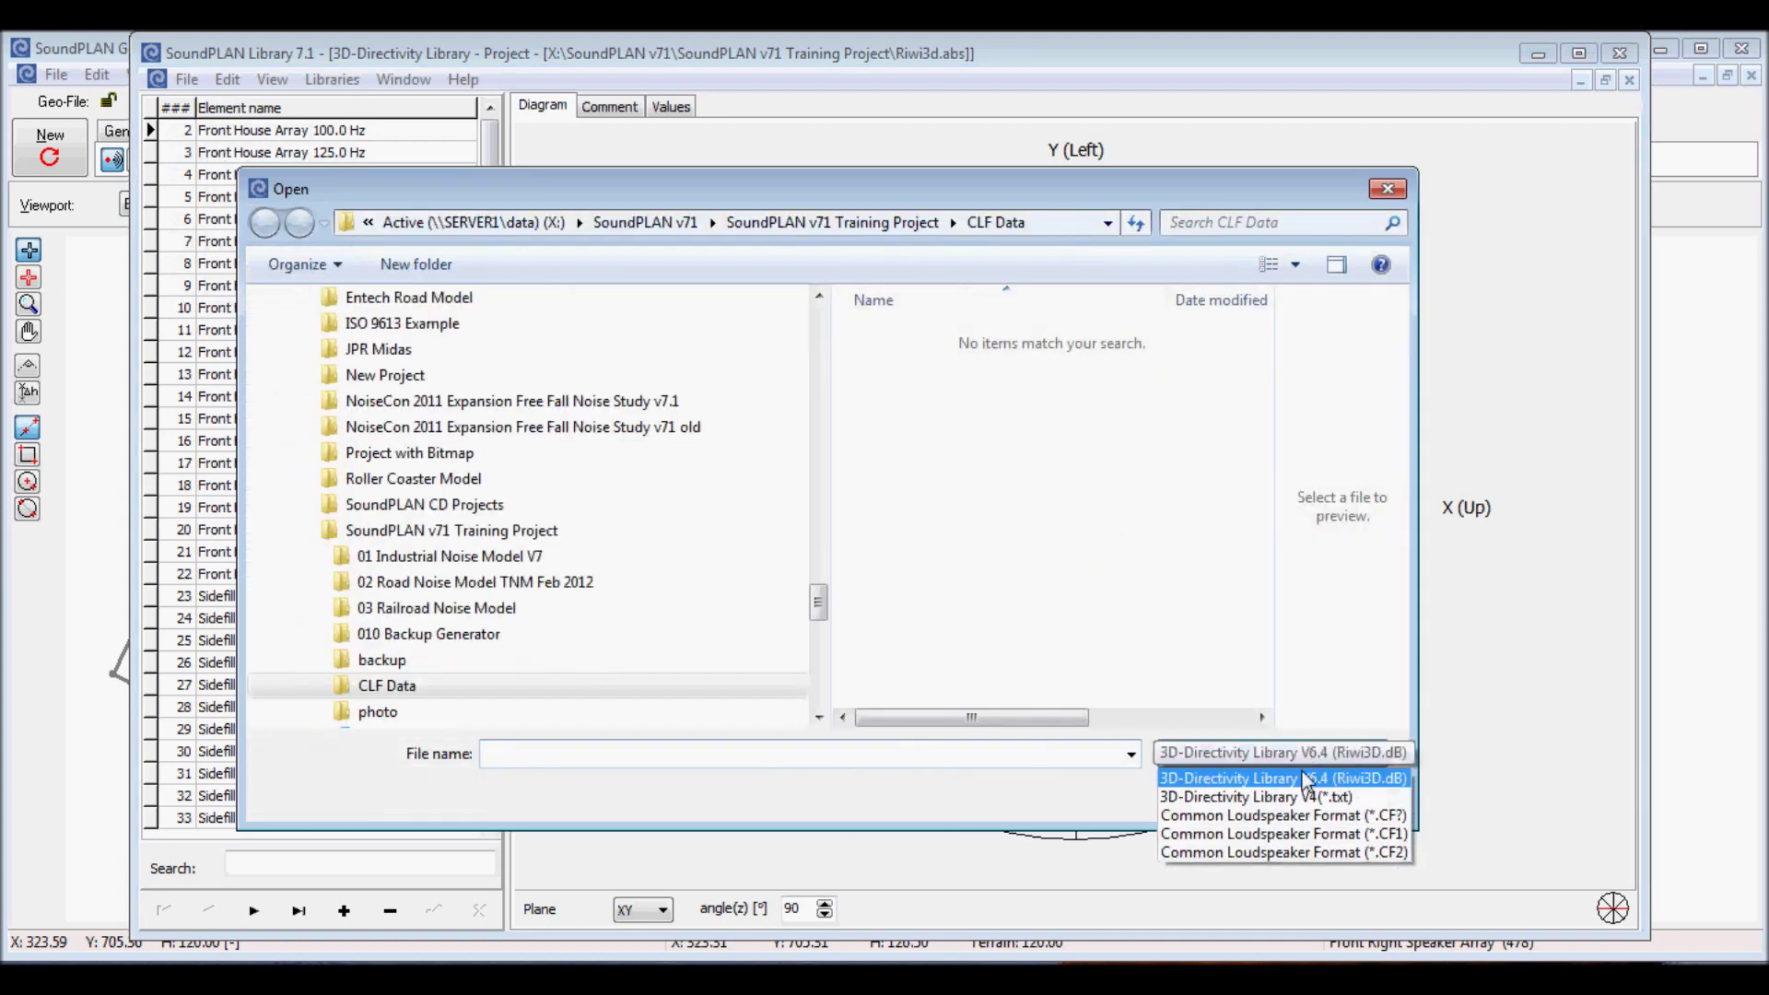
pyautogui.click(1301, 817)
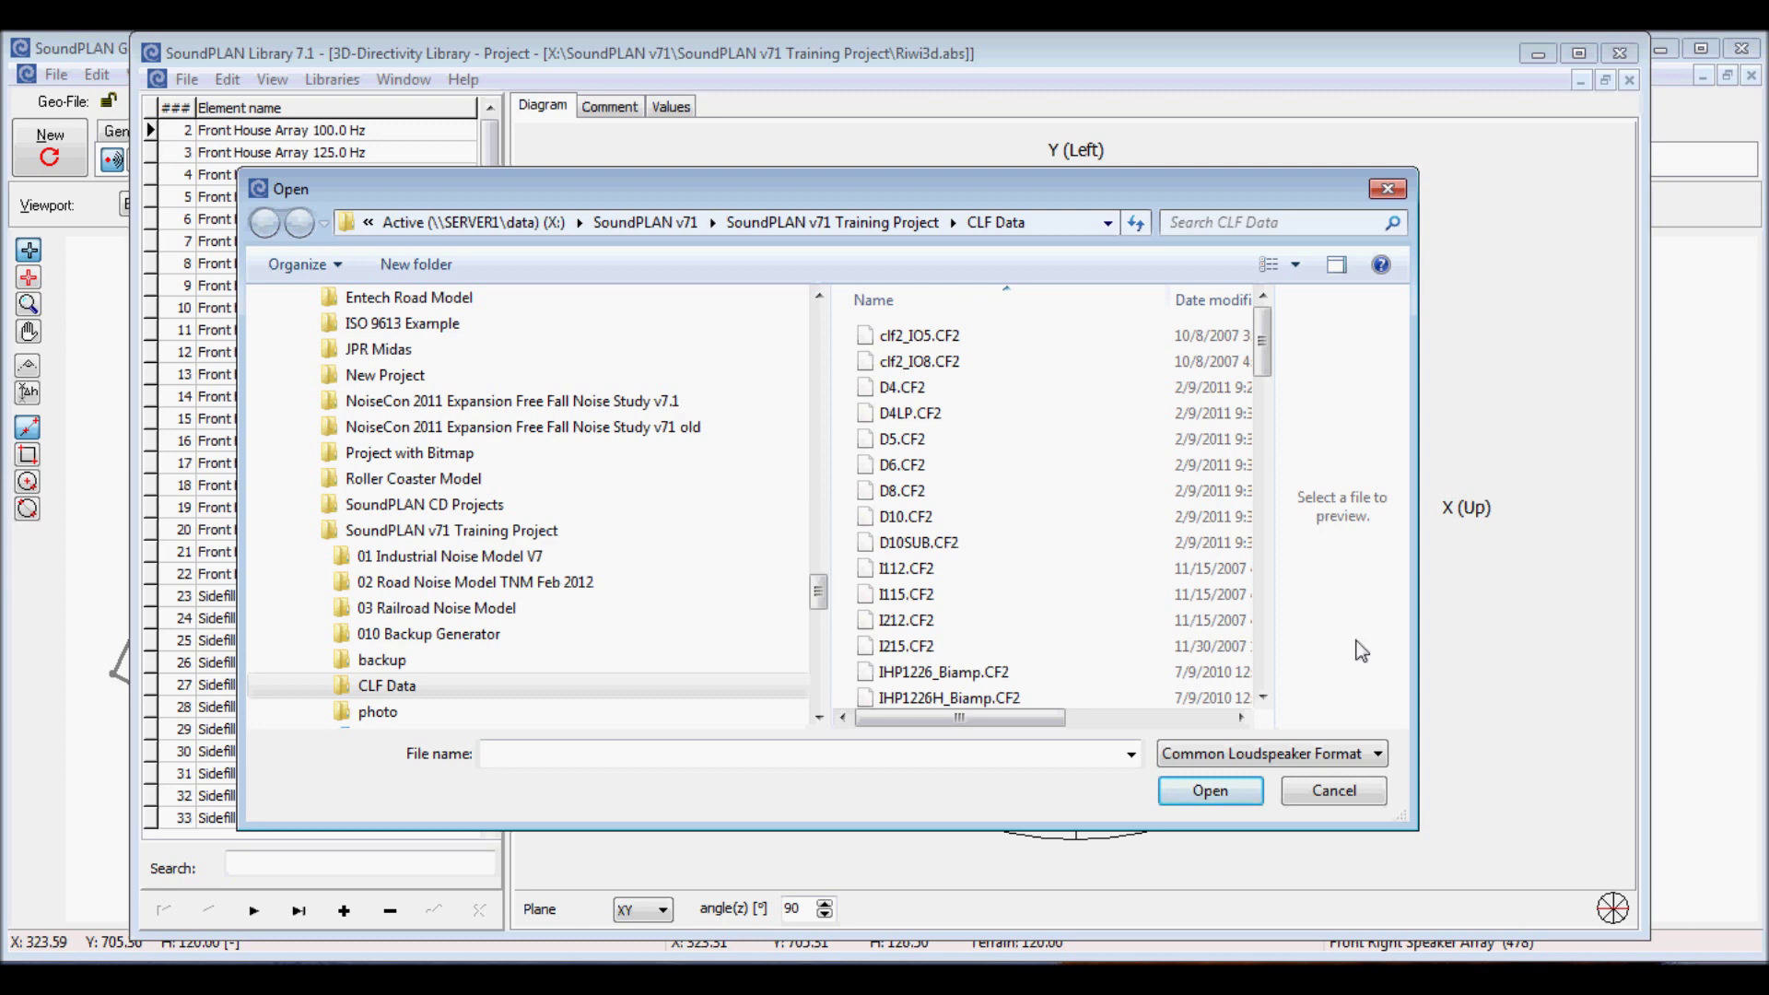
pyautogui.click(1346, 796)
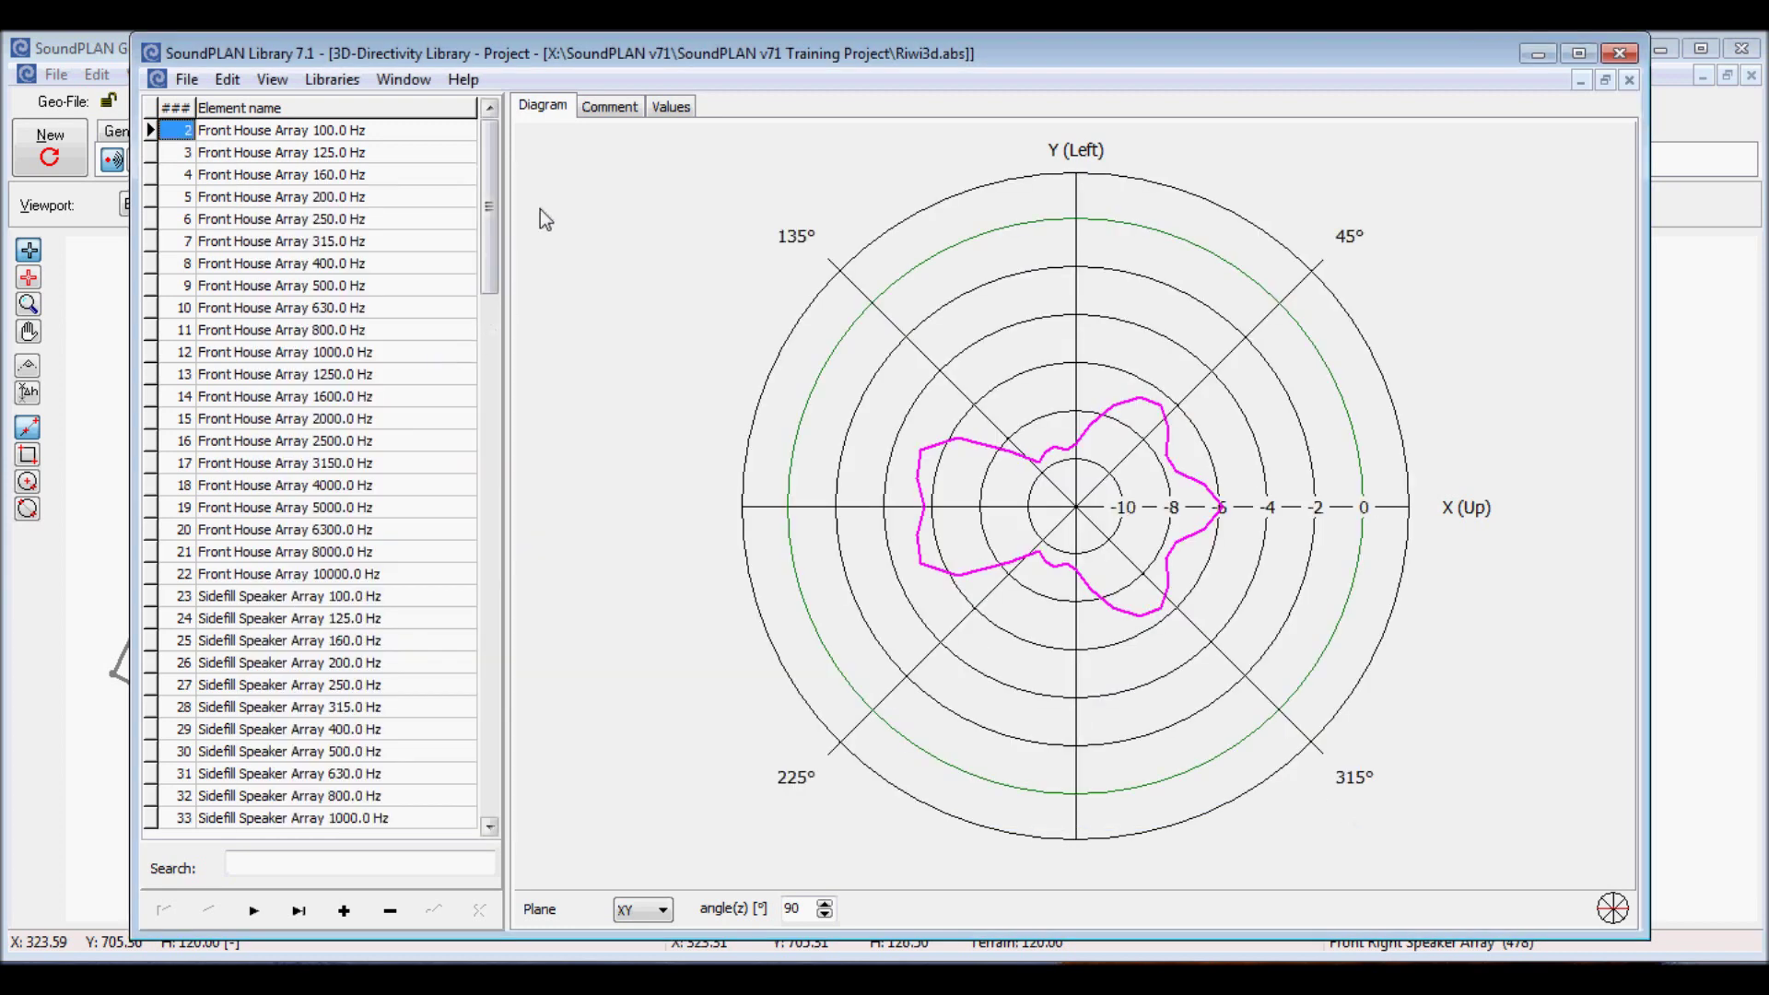
# - Plot the Front House Array 500.0 Hz element and read its comment details
pyautogui.click(245, 285)
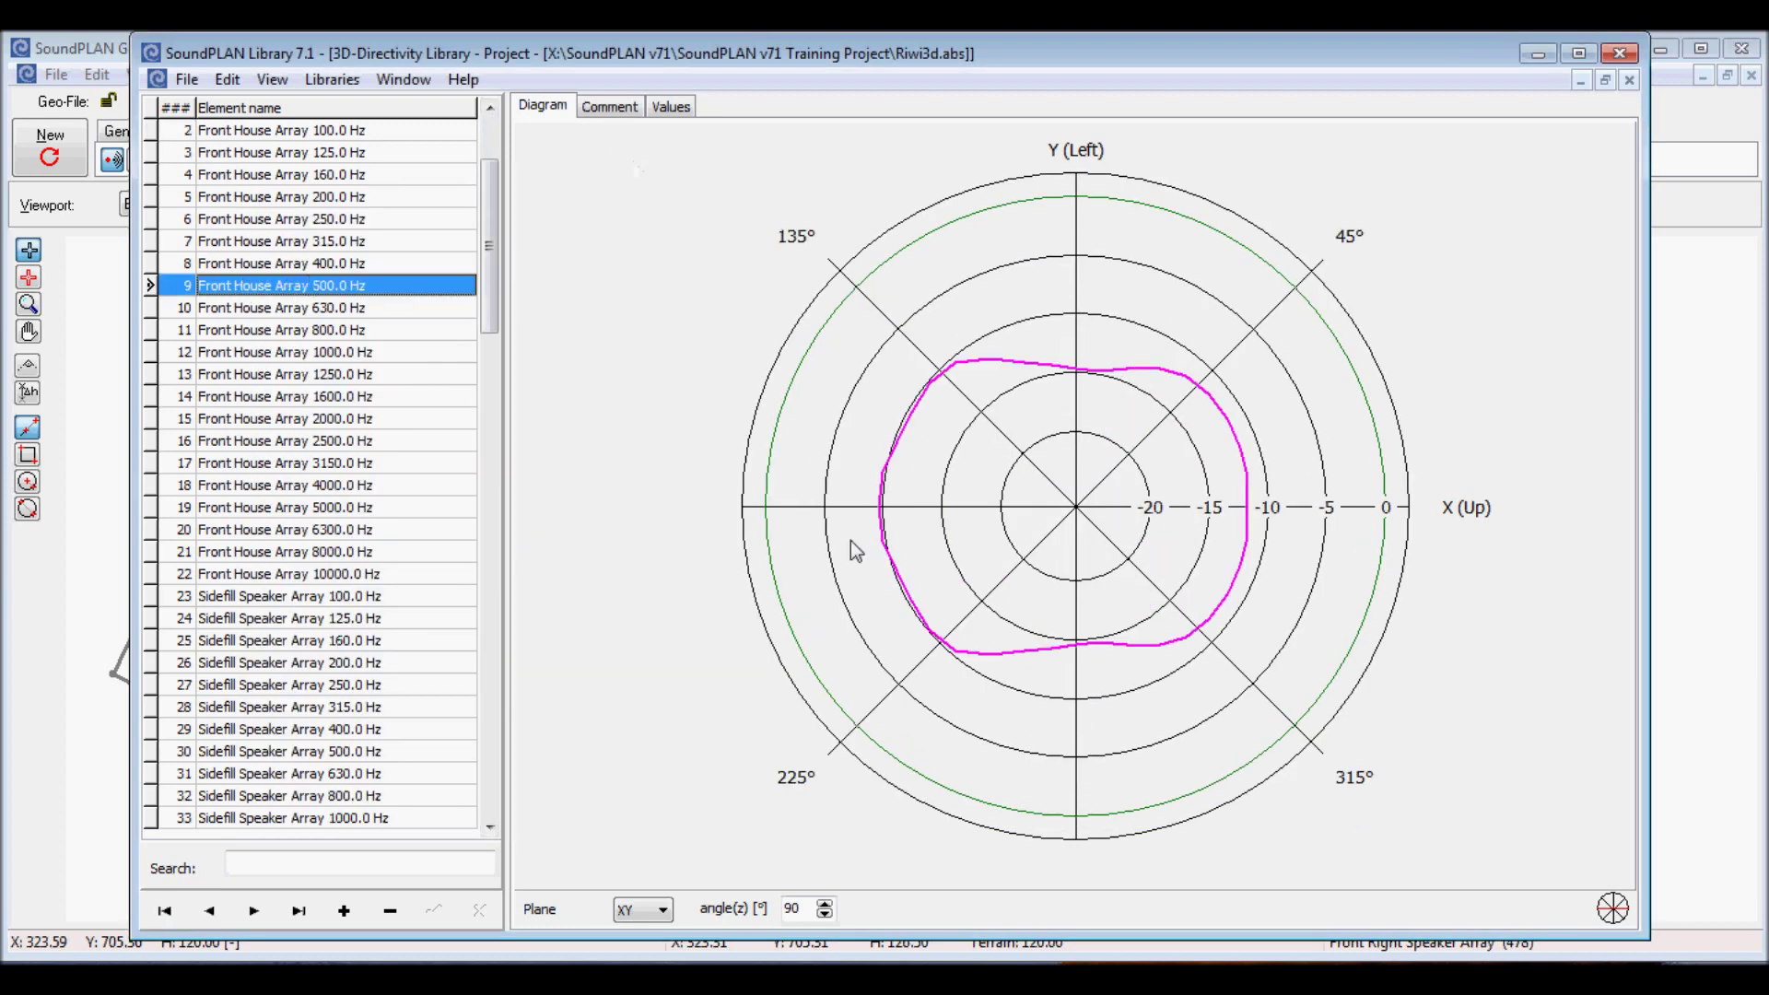
pyautogui.click(627, 107)
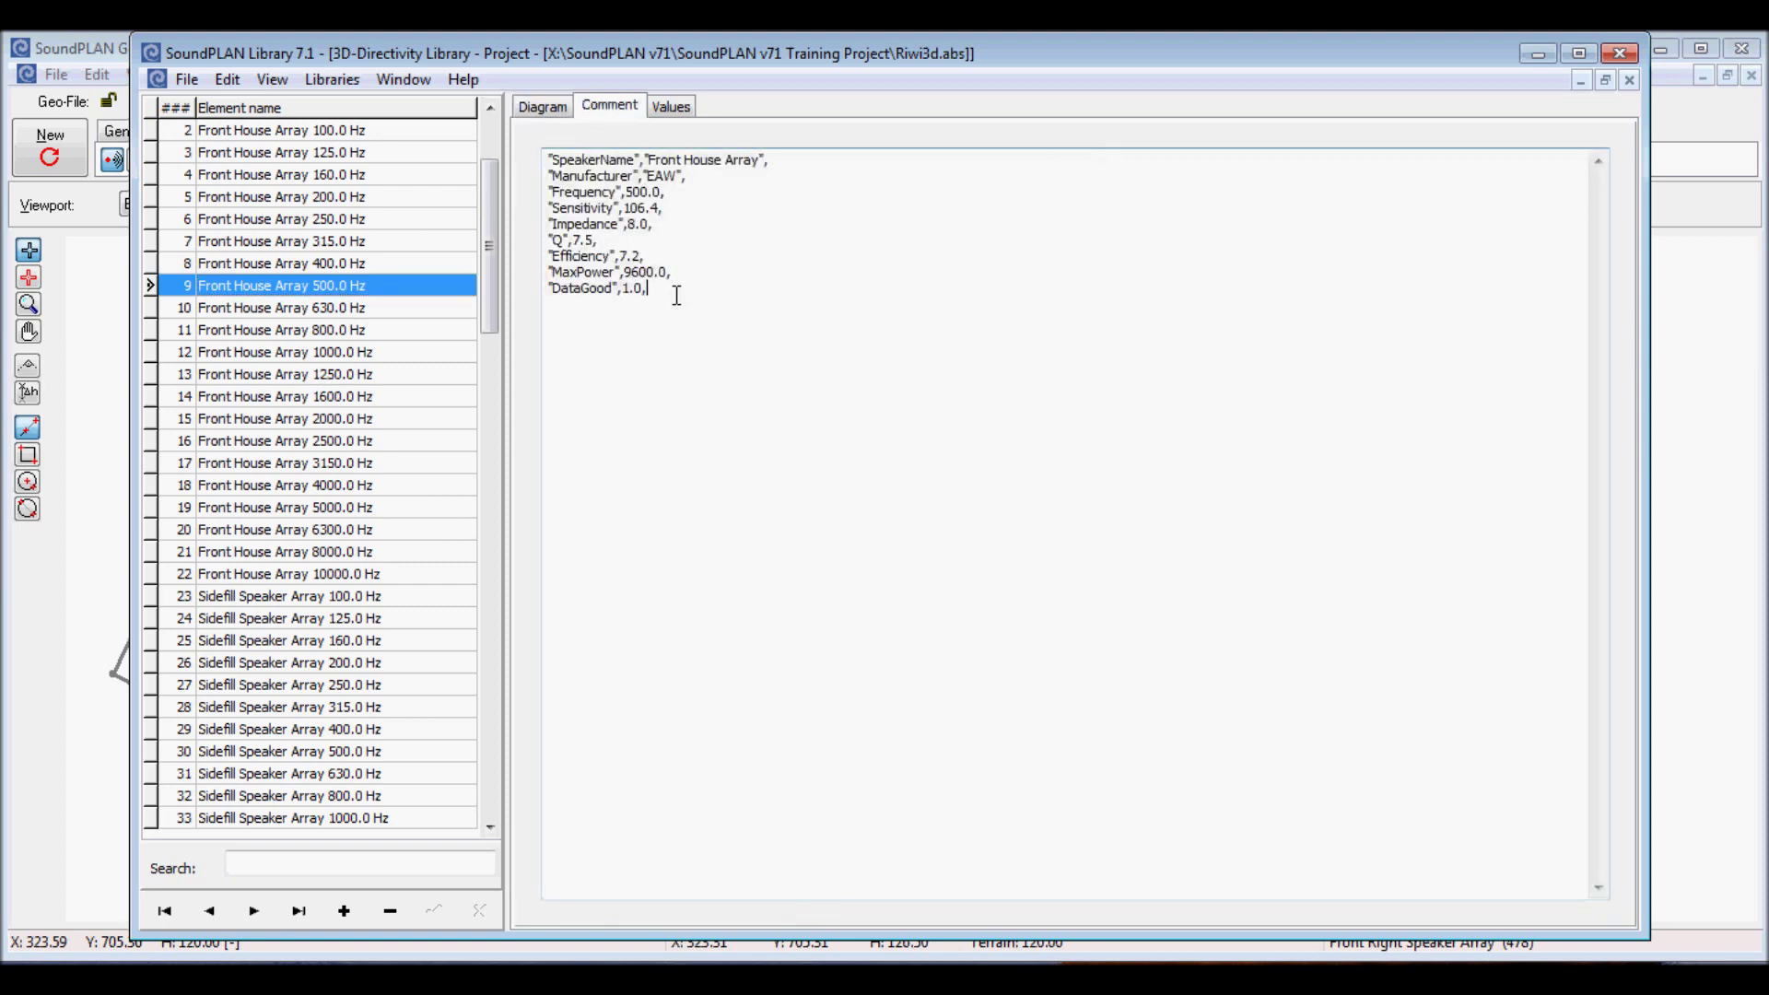
pyautogui.moveTo(675, 296); pyautogui.dragTo(492, 135)
pyautogui.moveTo(488, 251); pyautogui.dragTo(490, 737)
# - Select the last element, W2-2W8 (CF2) 1000 Hz, read its comment, and show its polar diagram
pyautogui.hotkey('ctrl', 'End')
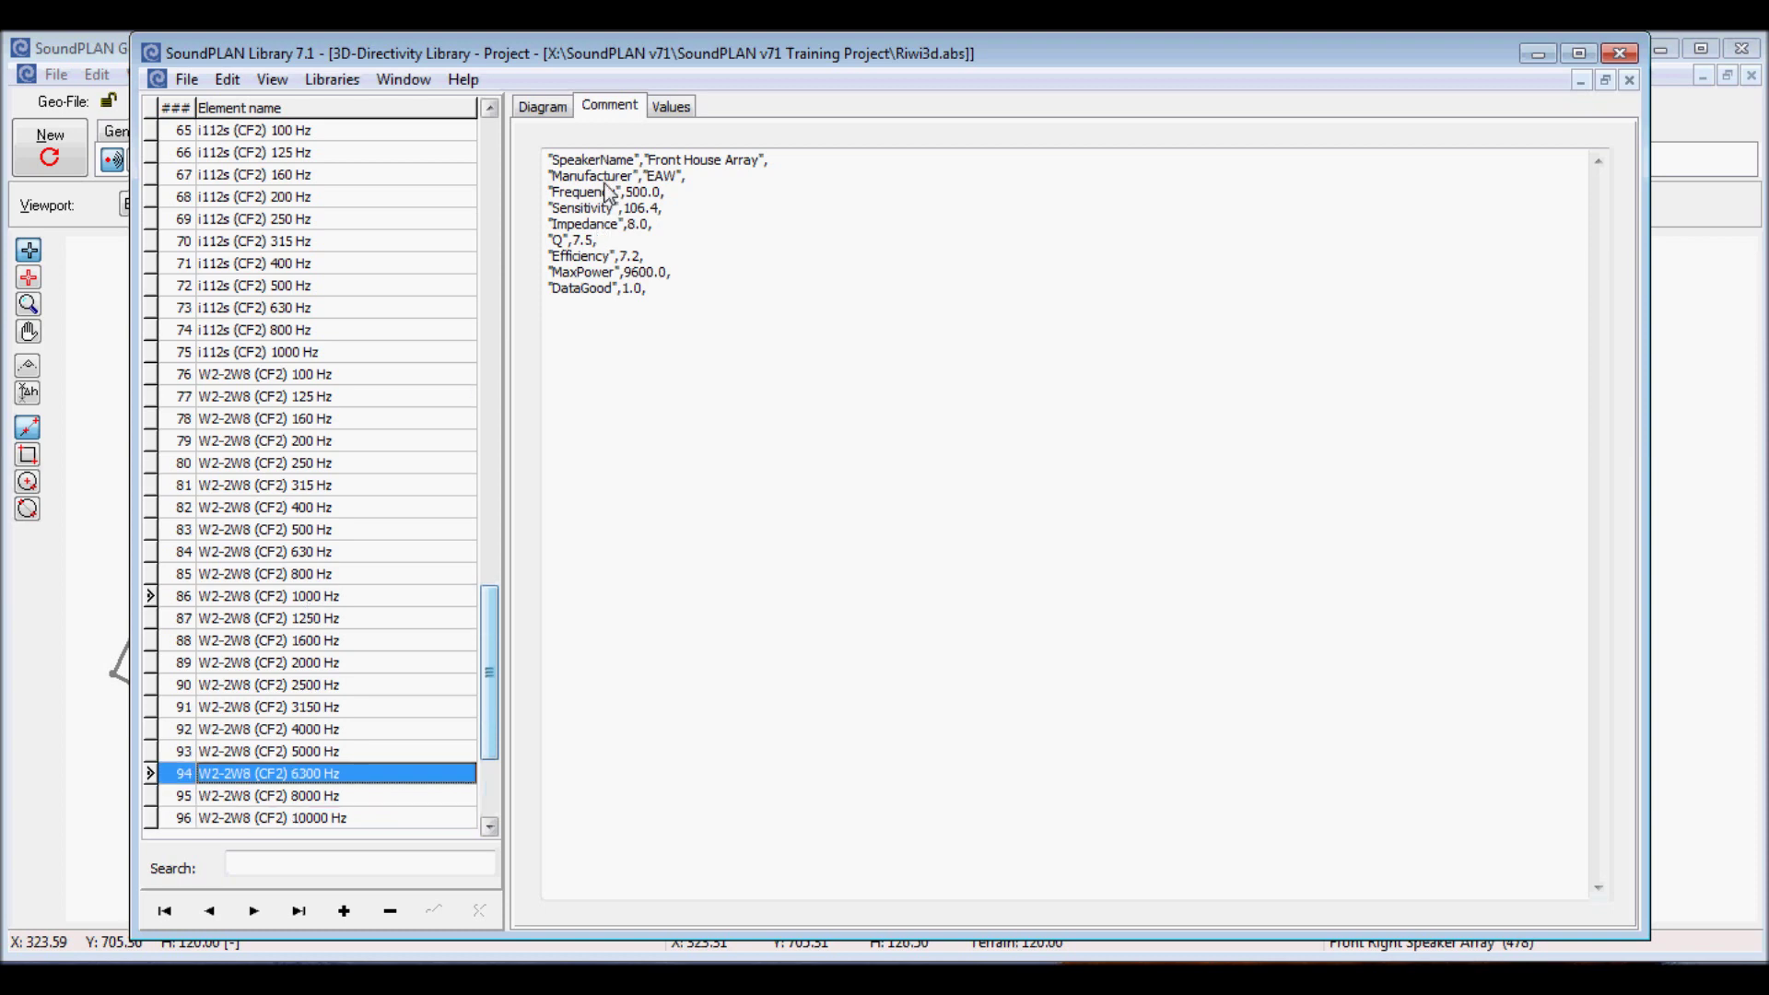
pyautogui.keyDown('ctrl'); pyautogui.click(307, 604); pyautogui.keyUp('ctrl')
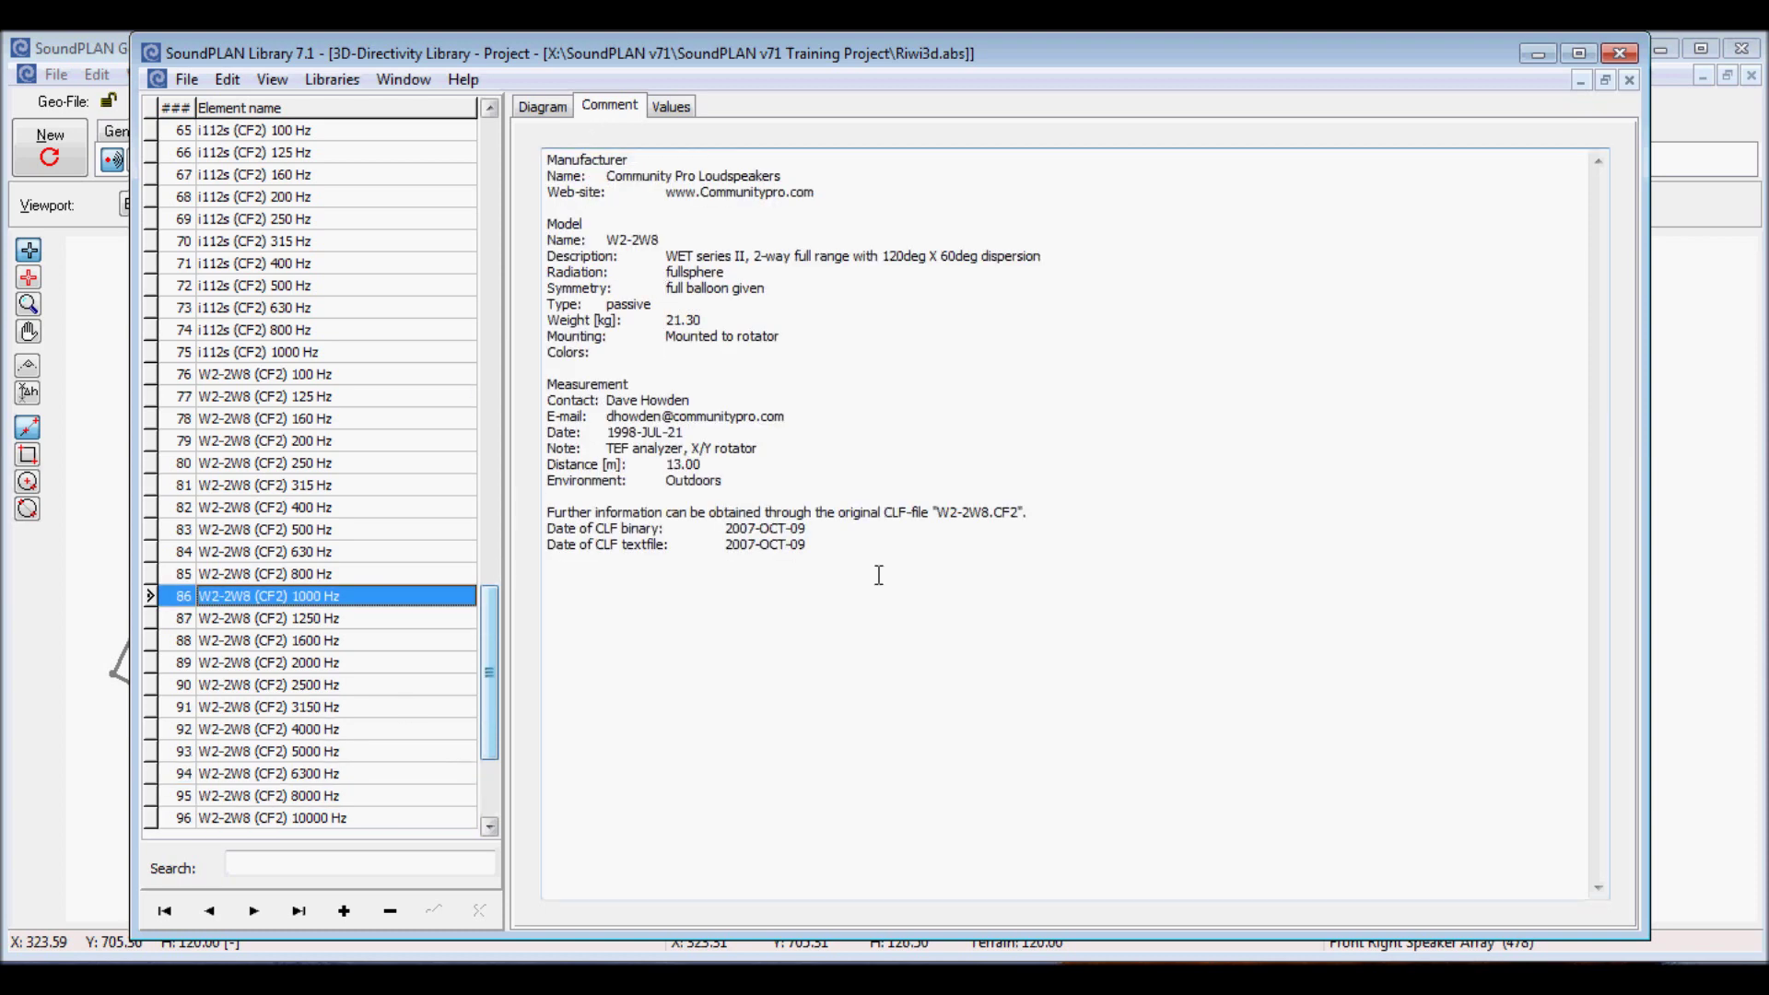
pyautogui.moveTo(808, 546); pyautogui.dragTo(561, 158)
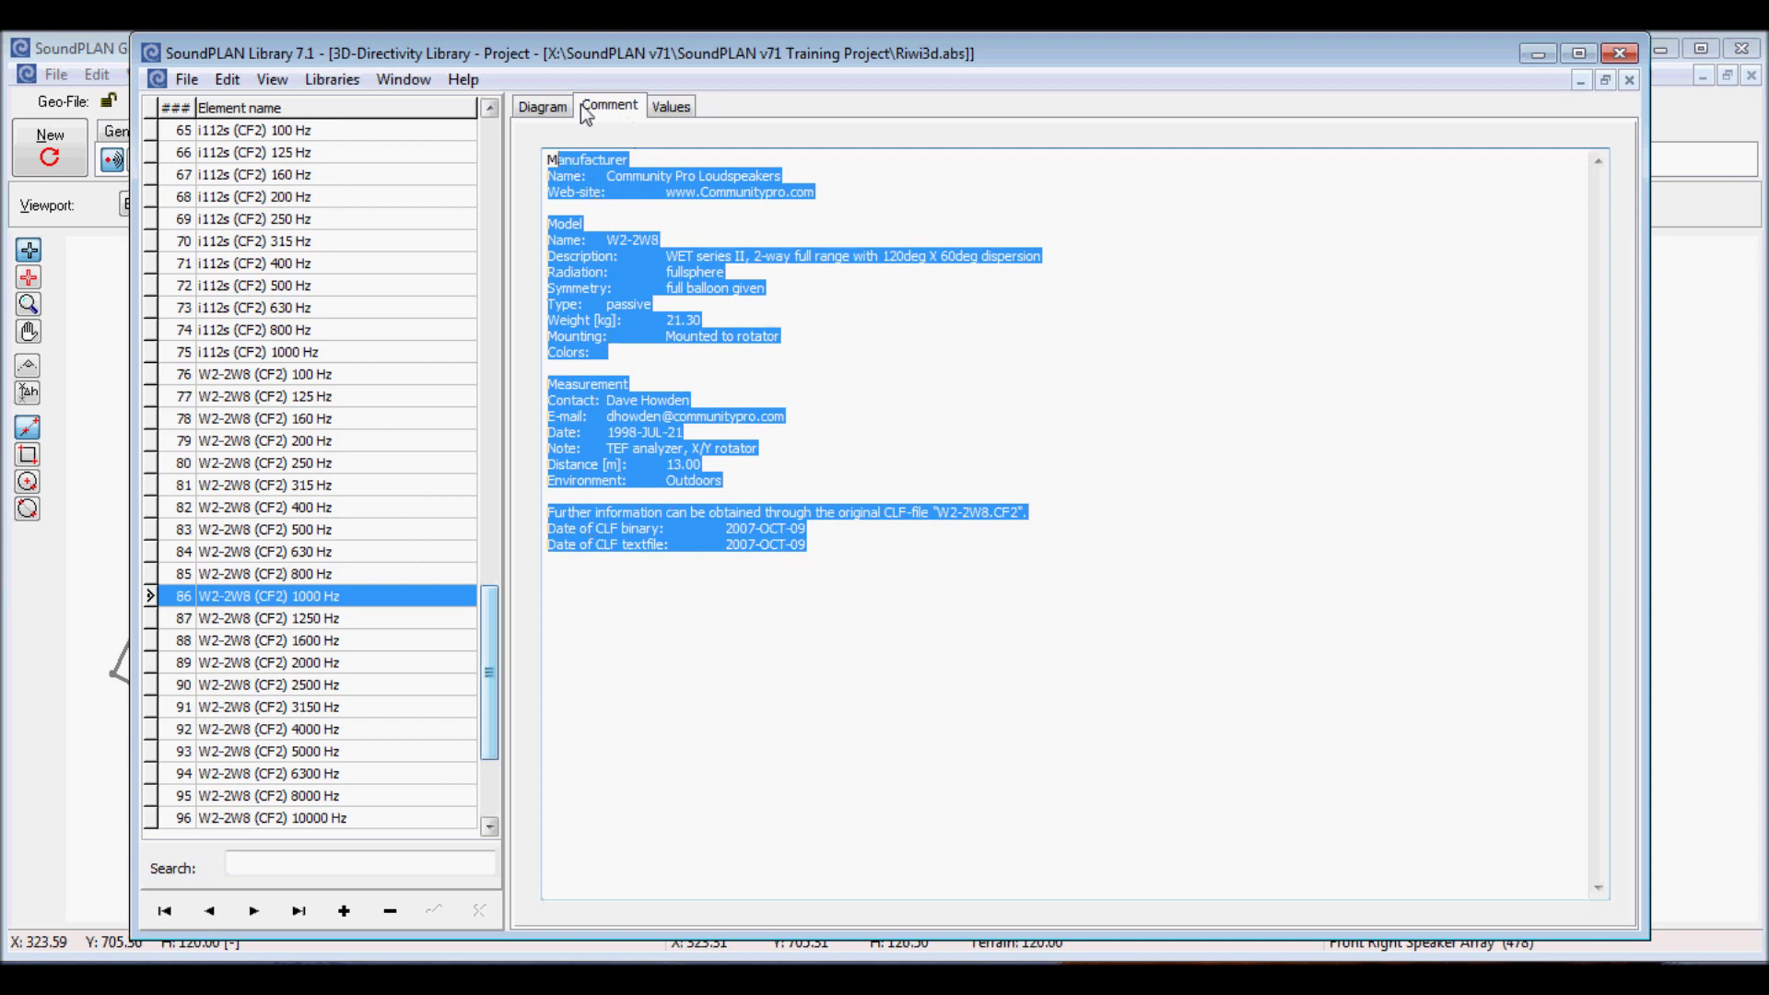
pyautogui.click(553, 111)
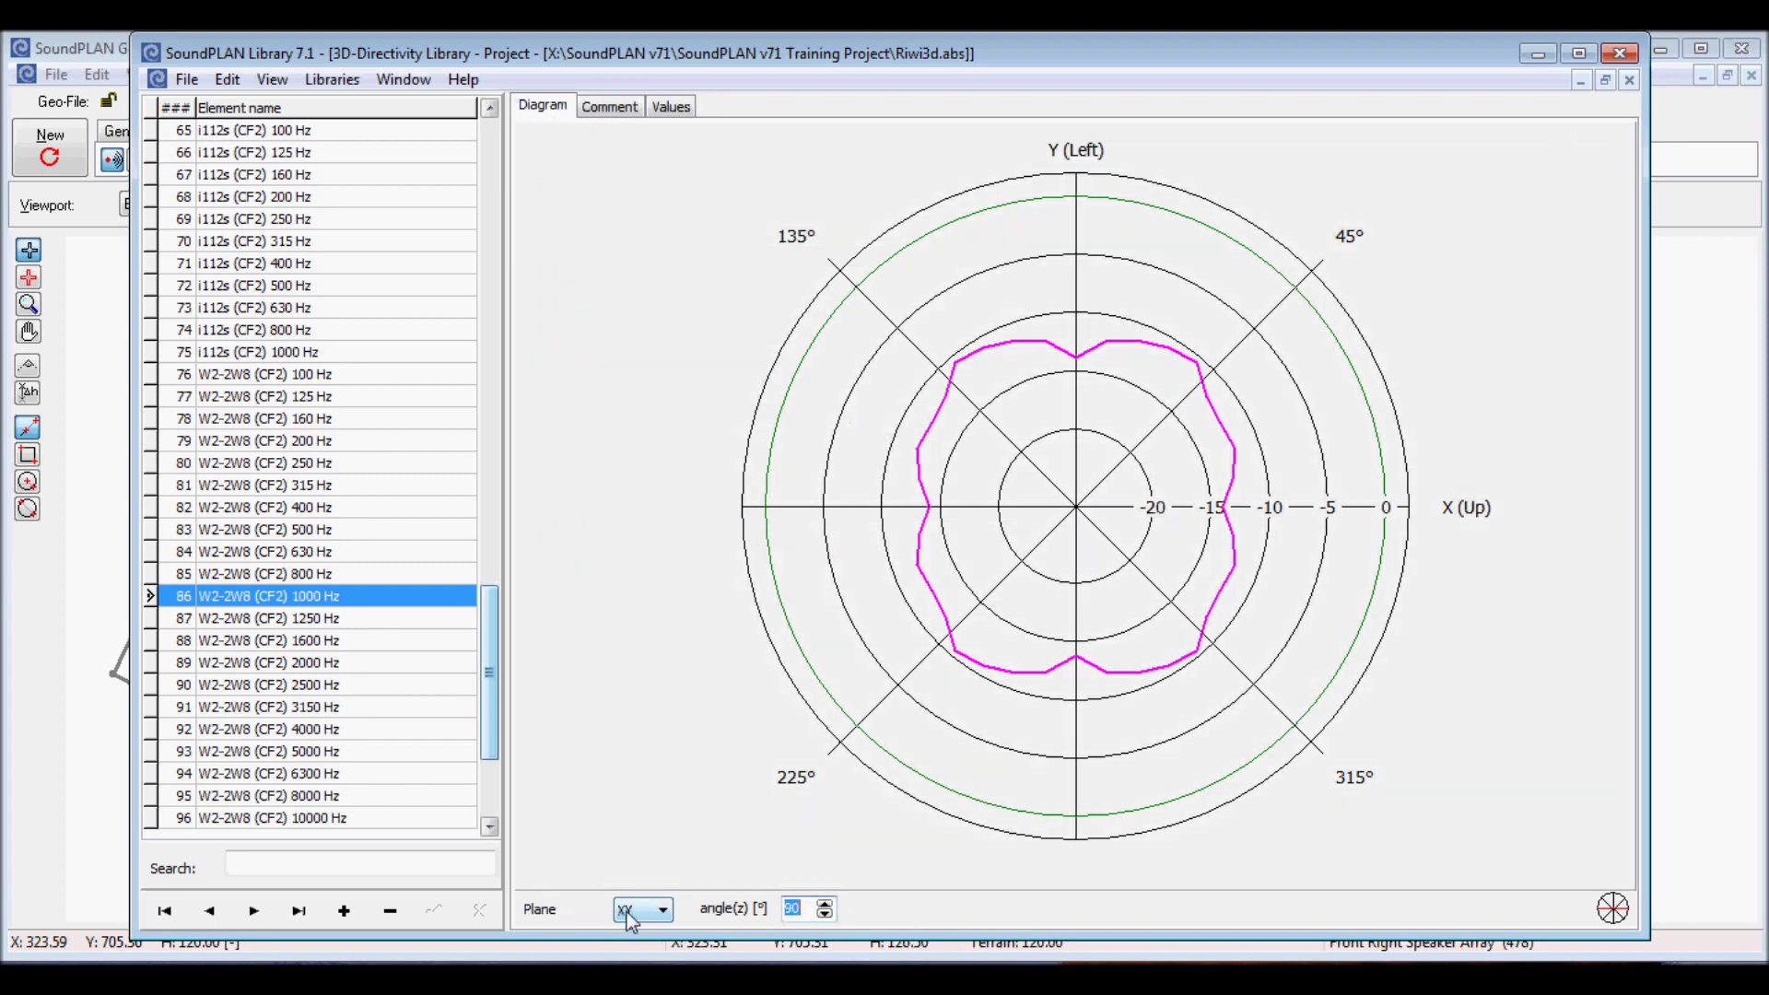
# - Step the XY-slice z-angle of W2-2W8 (CF2) 1000 Hz up, then down to 0°
pyautogui.click(825, 904)
pyautogui.click(825, 905)
pyautogui.click(824, 916)
pyautogui.click(824, 916)
pyautogui.click(824, 915)
pyautogui.click(824, 916)
pyautogui.click(825, 916)
pyautogui.click(825, 916)
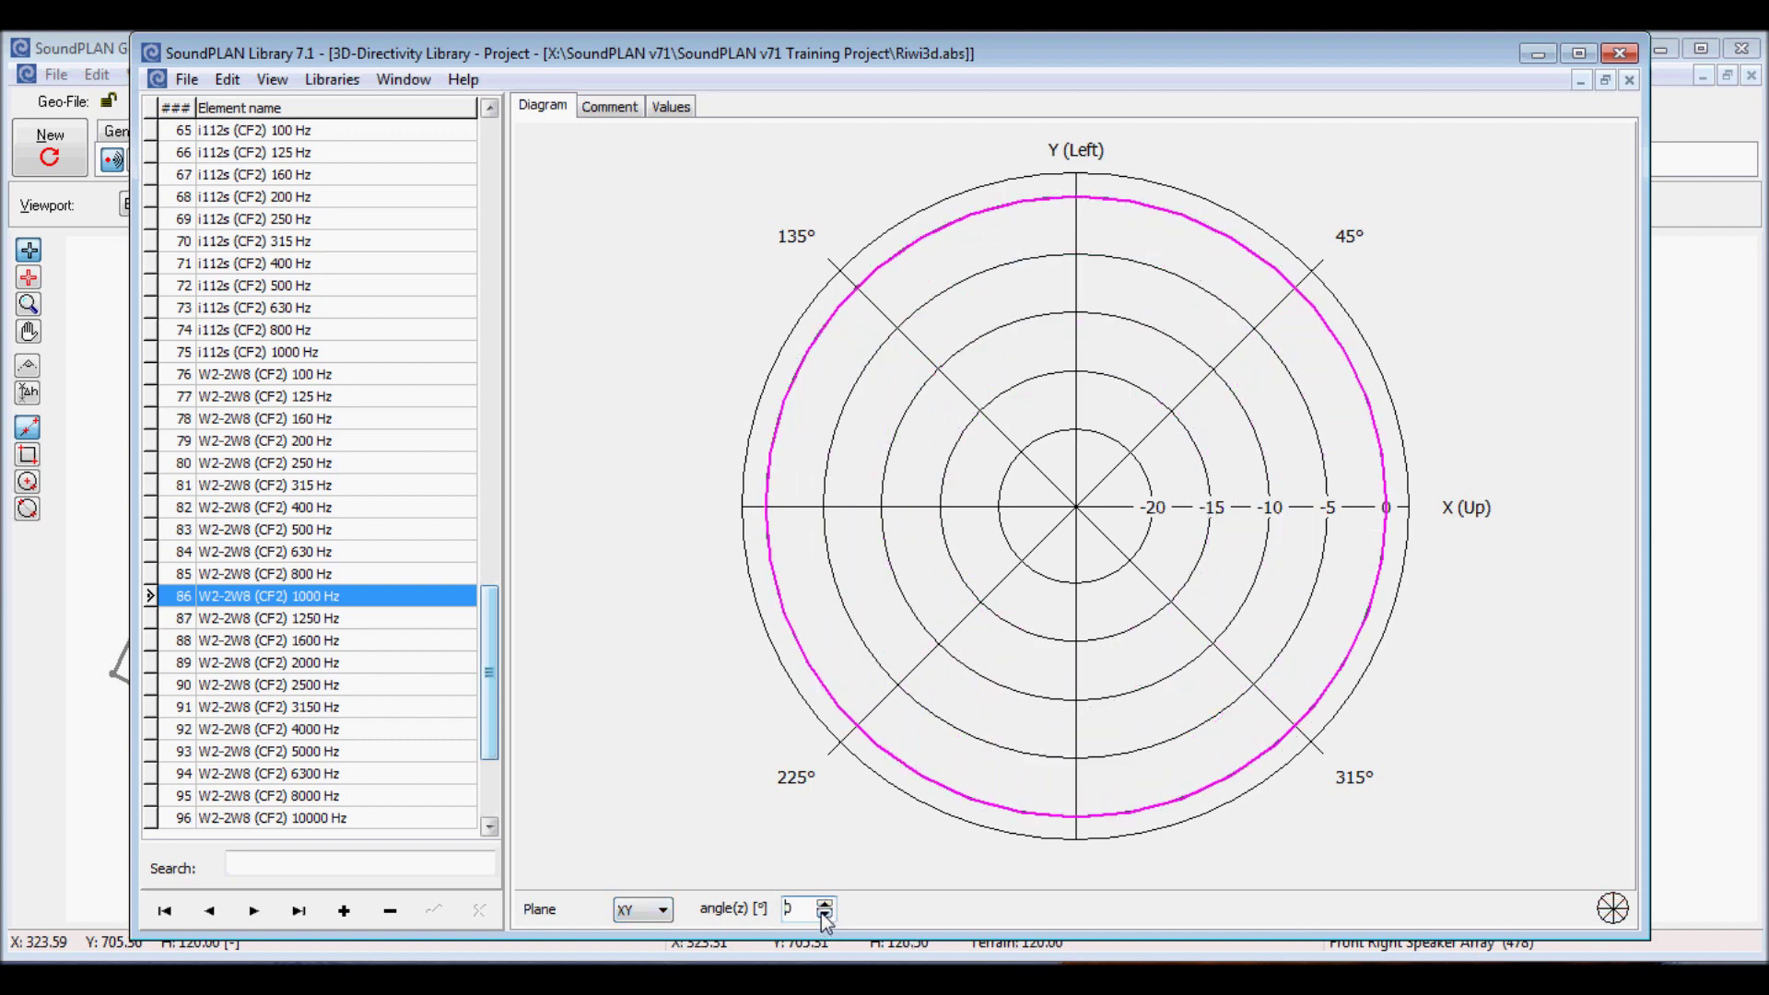
# - Raise the XY-slice z-angle from 0° through 30° up to 180°
pyautogui.click(825, 905)
pyautogui.click(825, 905)
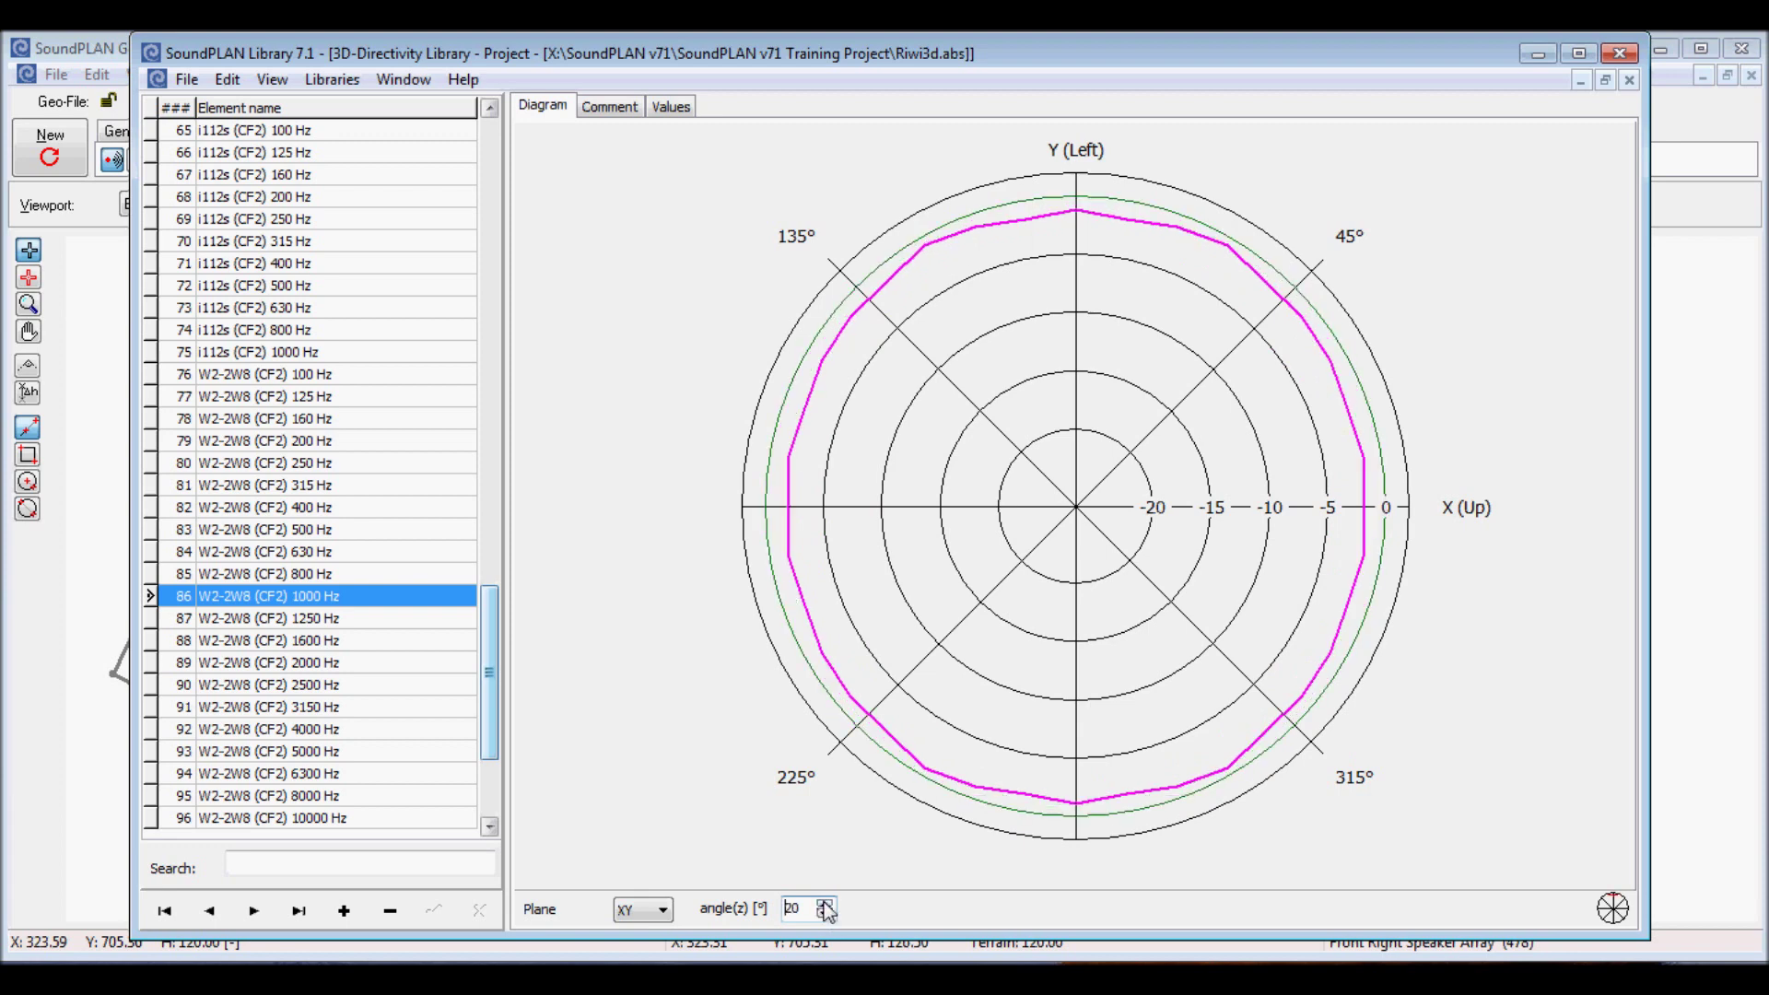
pyautogui.click(825, 904)
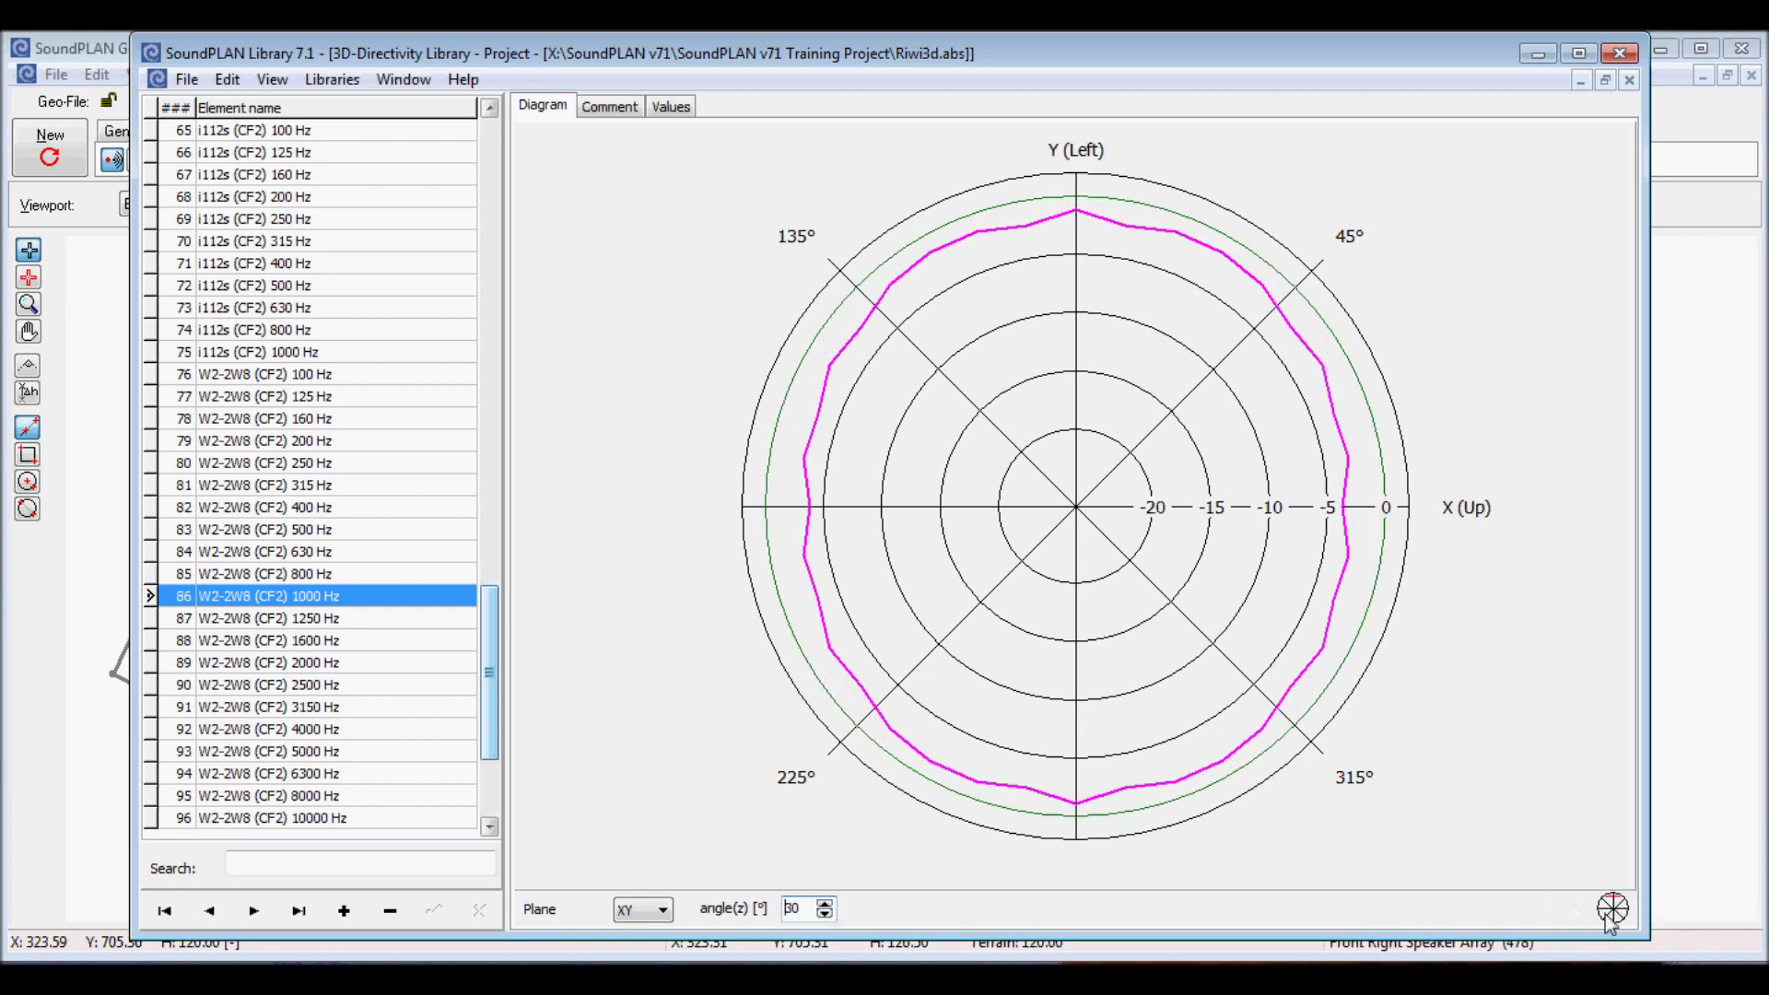
pyautogui.click(825, 904)
pyautogui.click(825, 905)
pyautogui.click(825, 904)
pyautogui.click(825, 905)
pyautogui.click(825, 905)
pyautogui.click(825, 905)
pyautogui.click(825, 905)
pyautogui.click(824, 905)
pyautogui.click(824, 905)
pyautogui.click(825, 905)
pyautogui.click(825, 905)
pyautogui.click(825, 904)
pyautogui.click(824, 904)
pyautogui.click(824, 905)
pyautogui.click(825, 905)
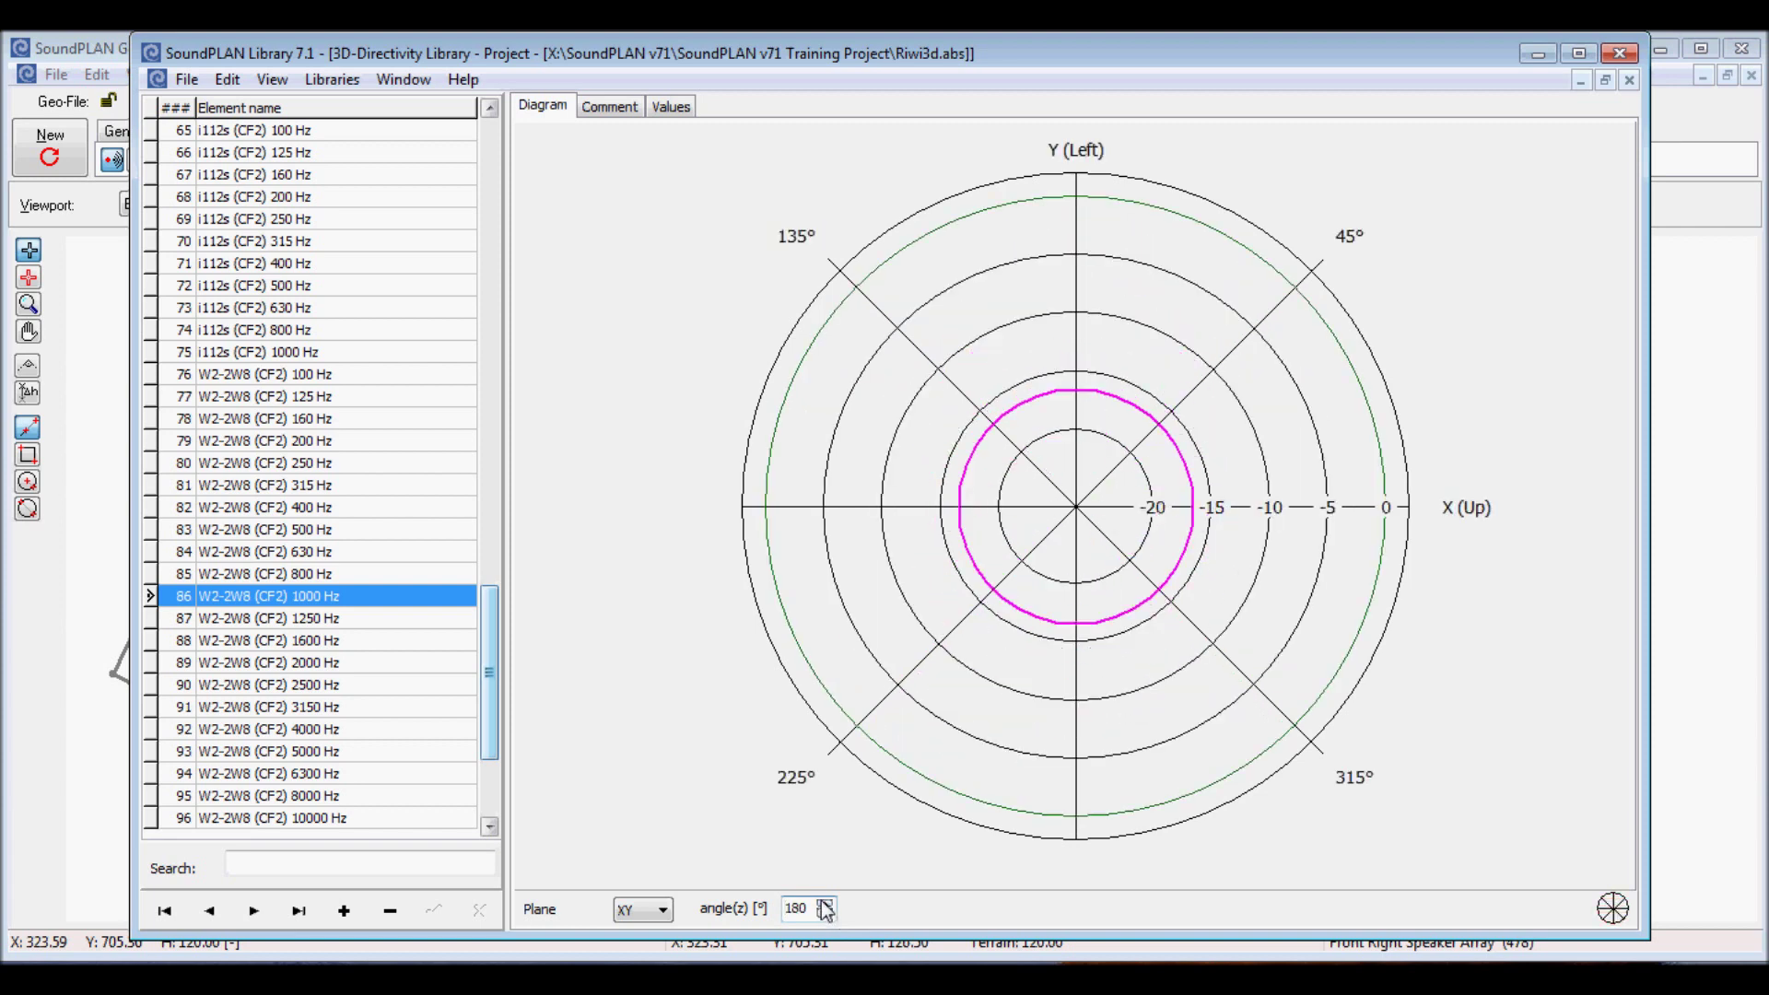
pyautogui.click(662, 910)
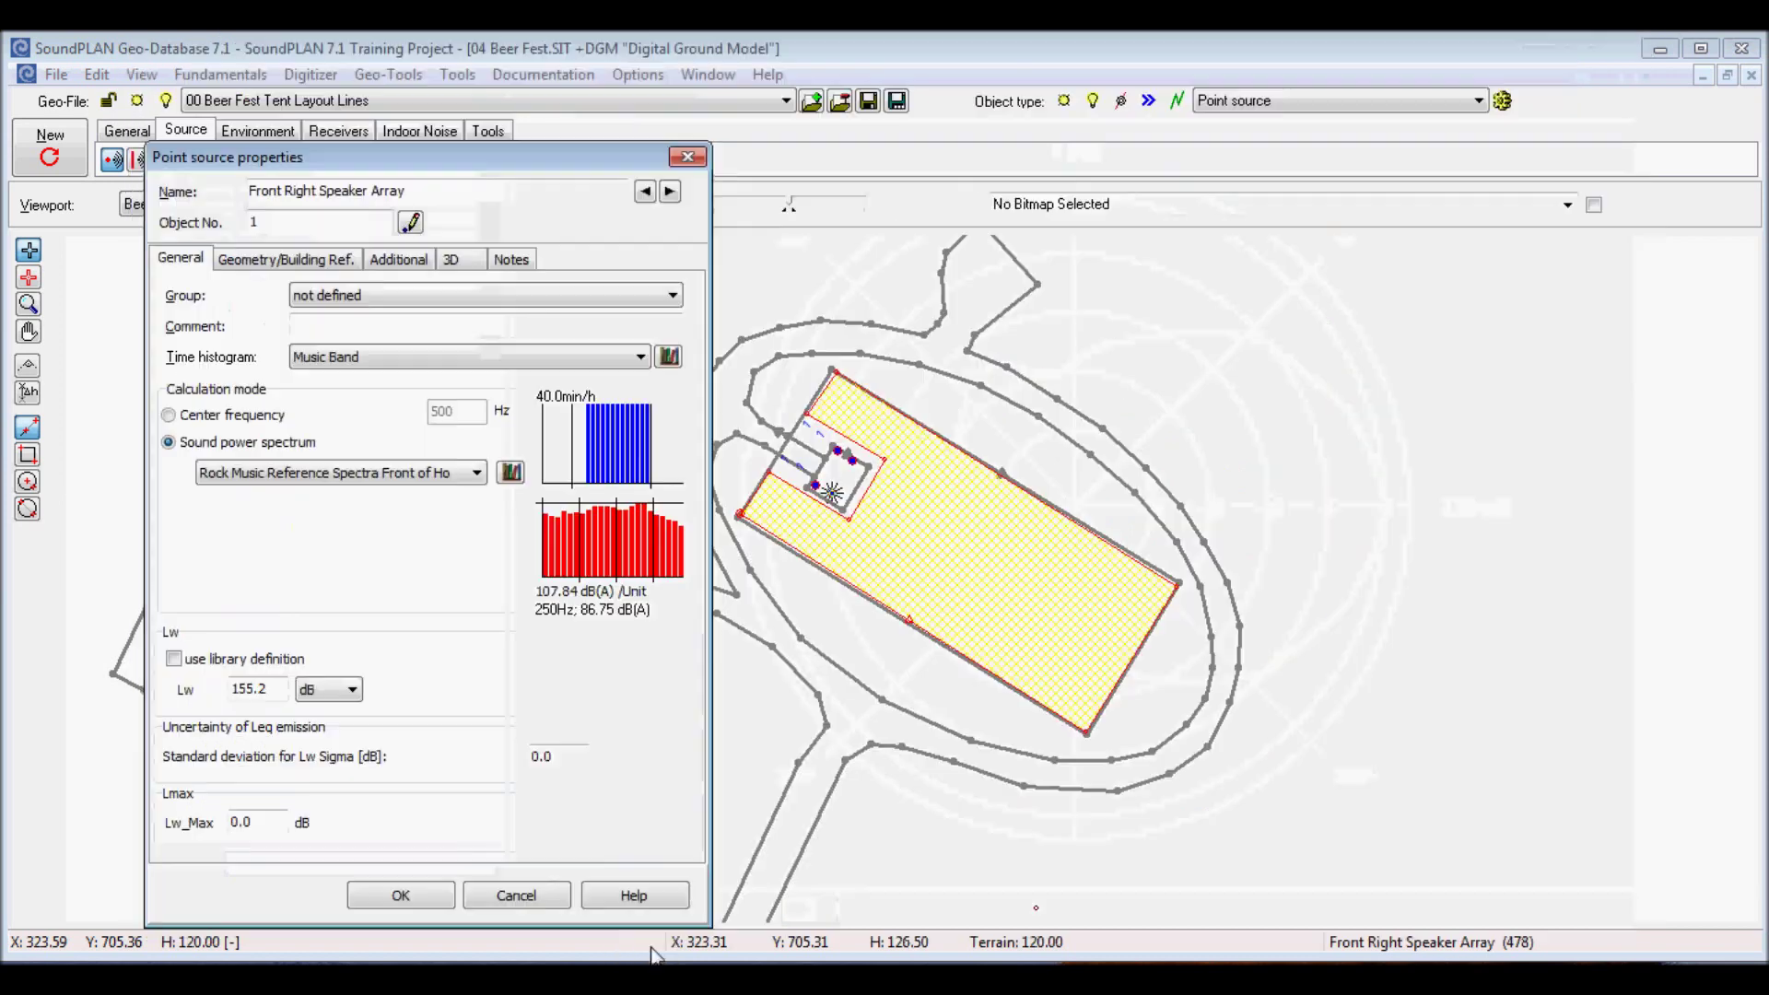
# - Show the W2-2W8 (CF2) 1000 Hz directivity in the YZ plane, then in the XZ plane
pyautogui.click(967, 924)
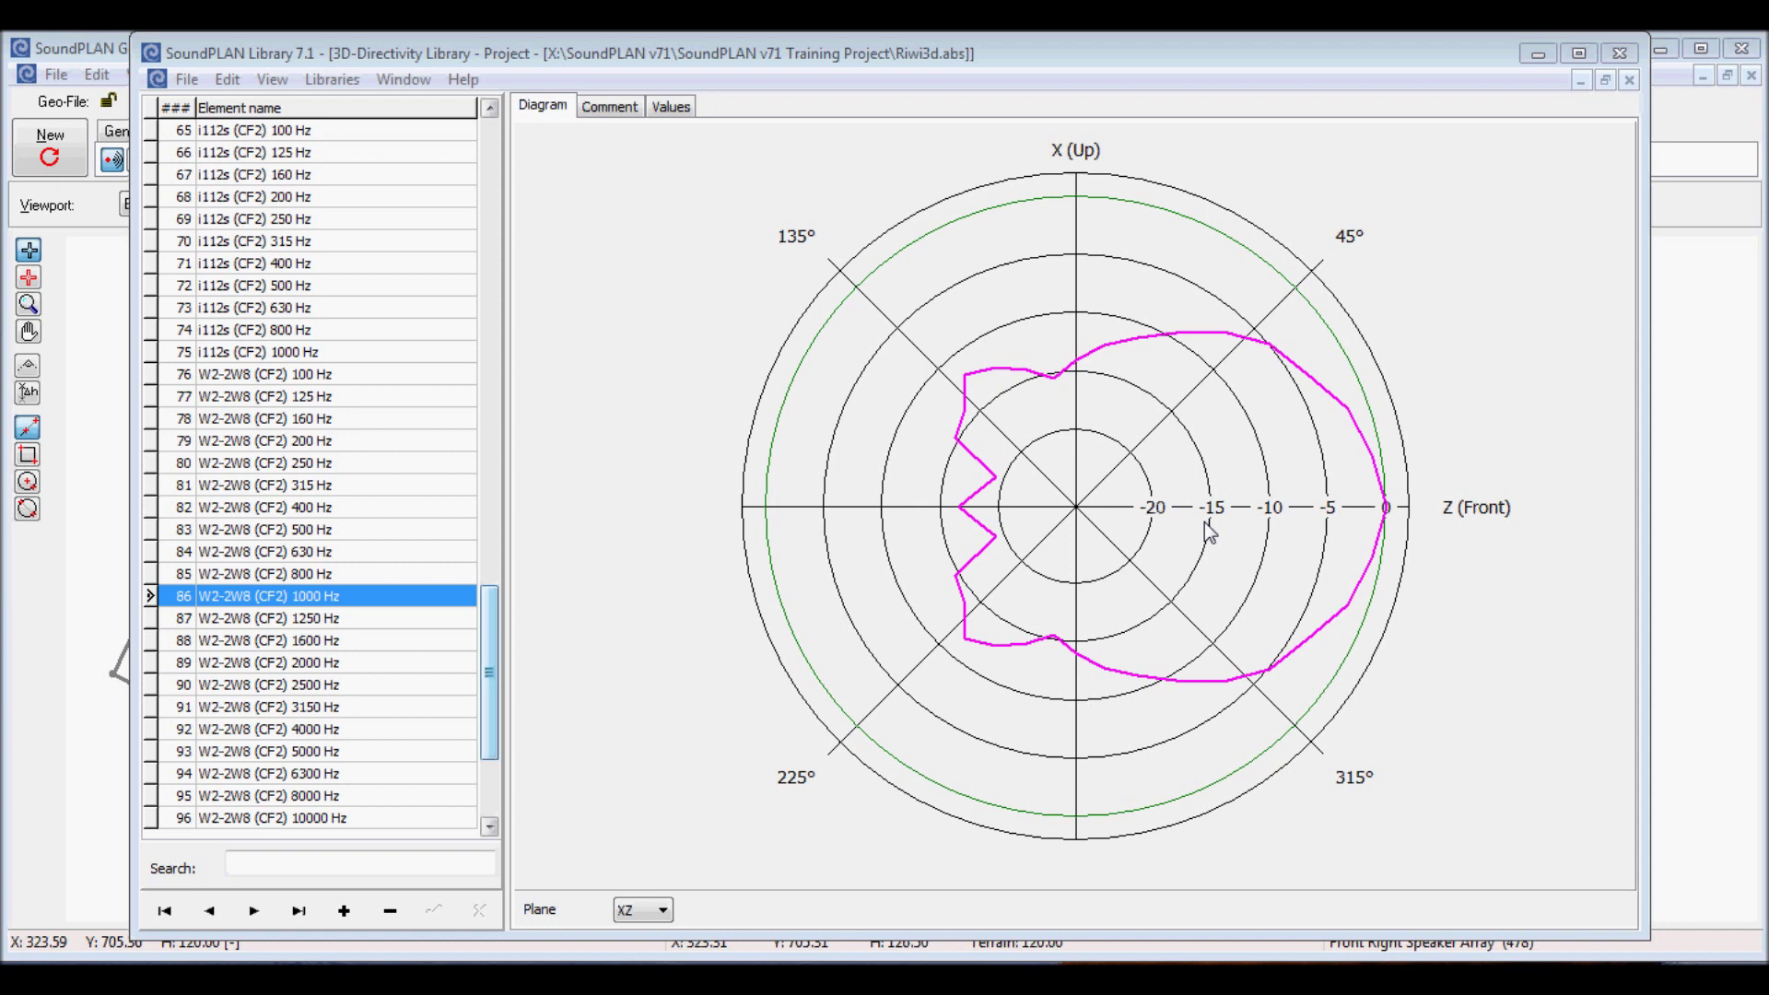
pyautogui.click(637, 910)
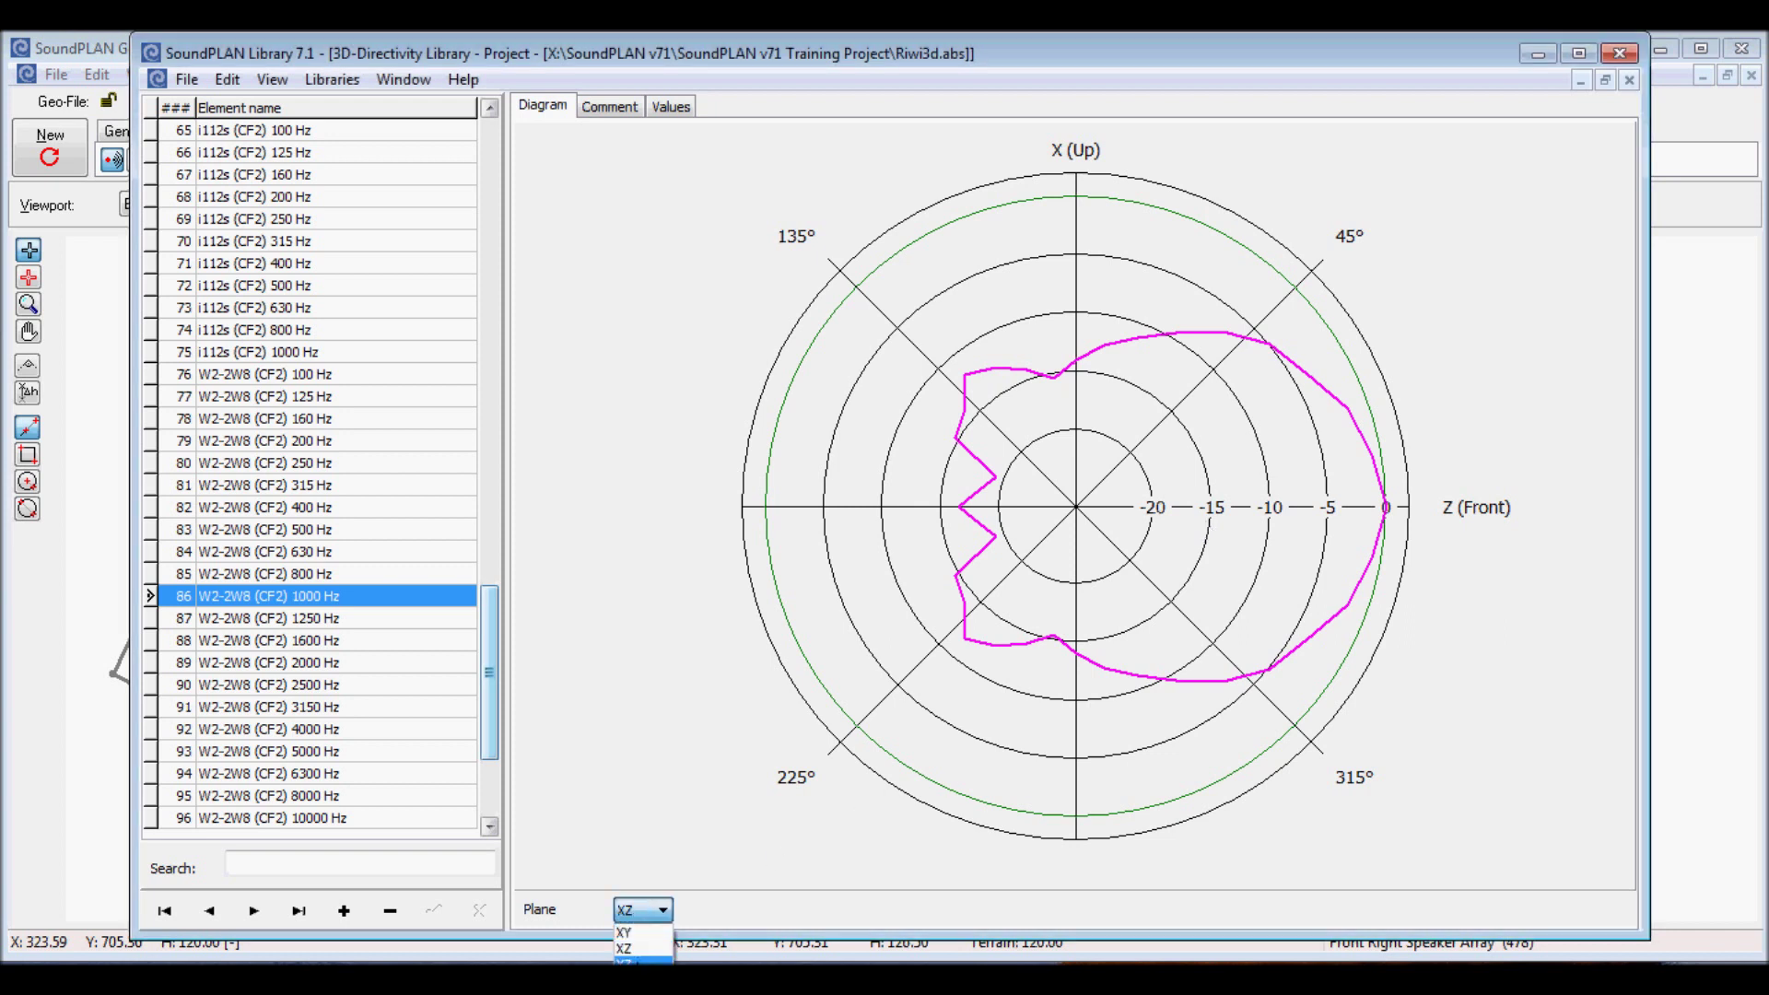
pyautogui.click(636, 961)
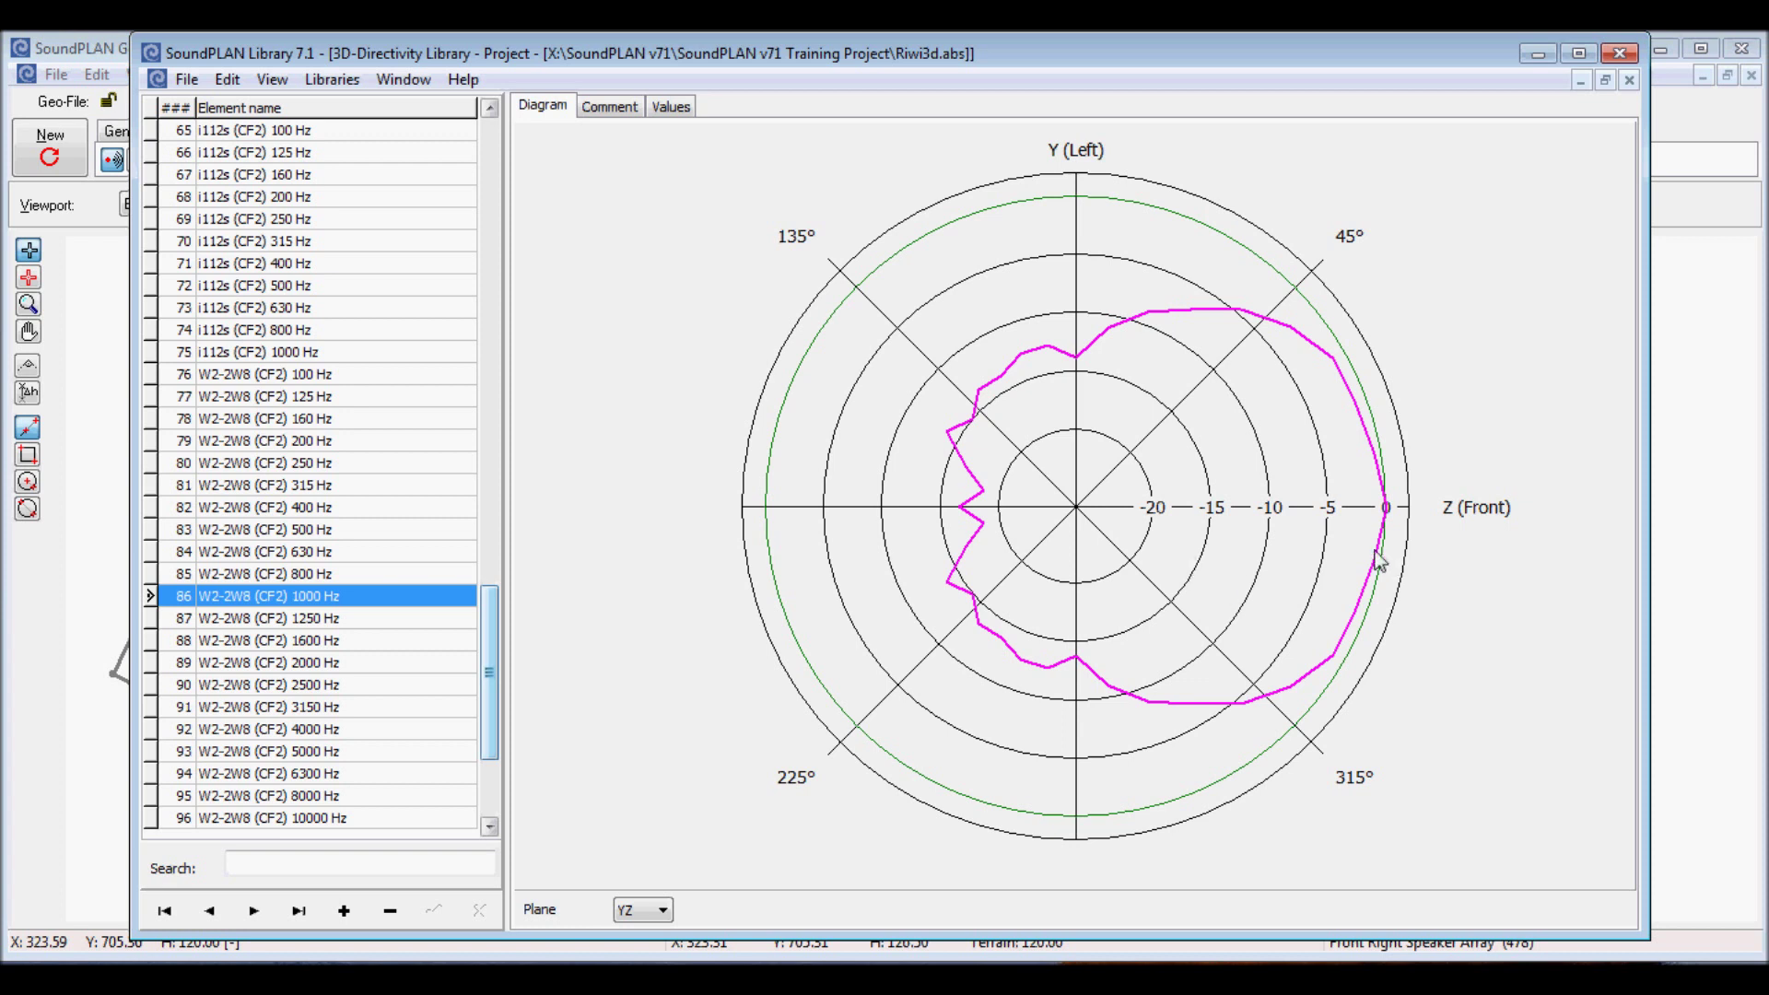
pyautogui.click(663, 910)
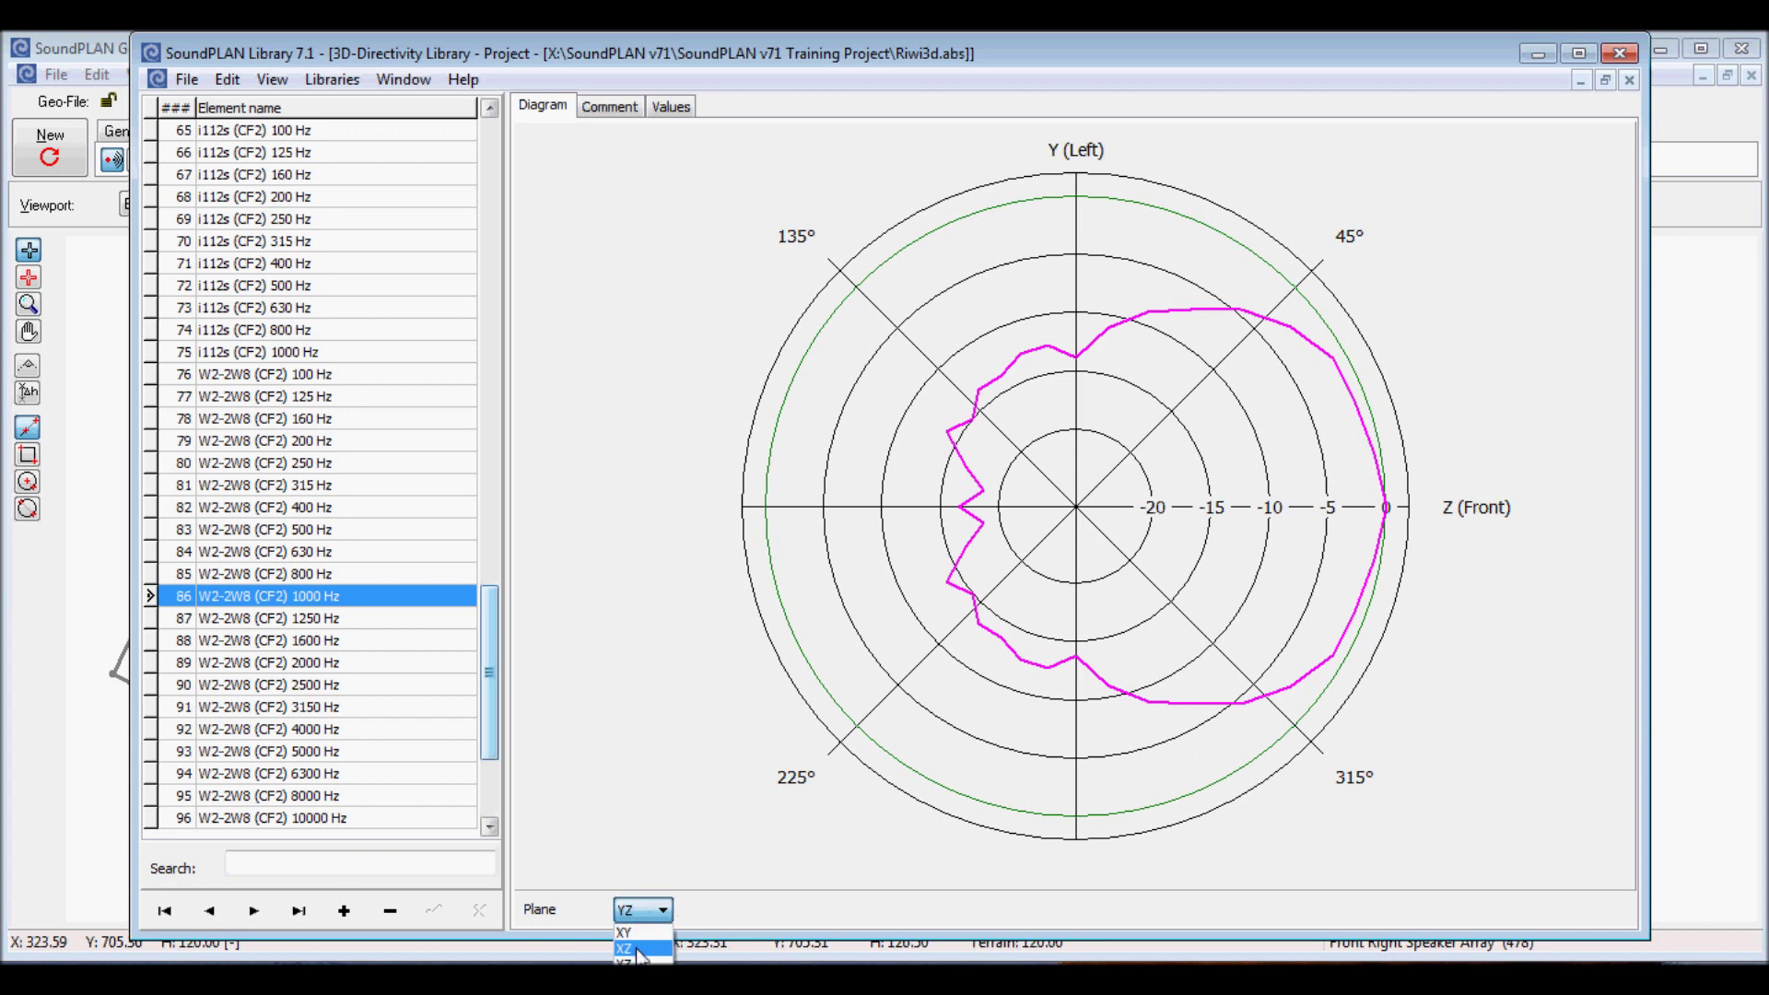
pyautogui.click(640, 949)
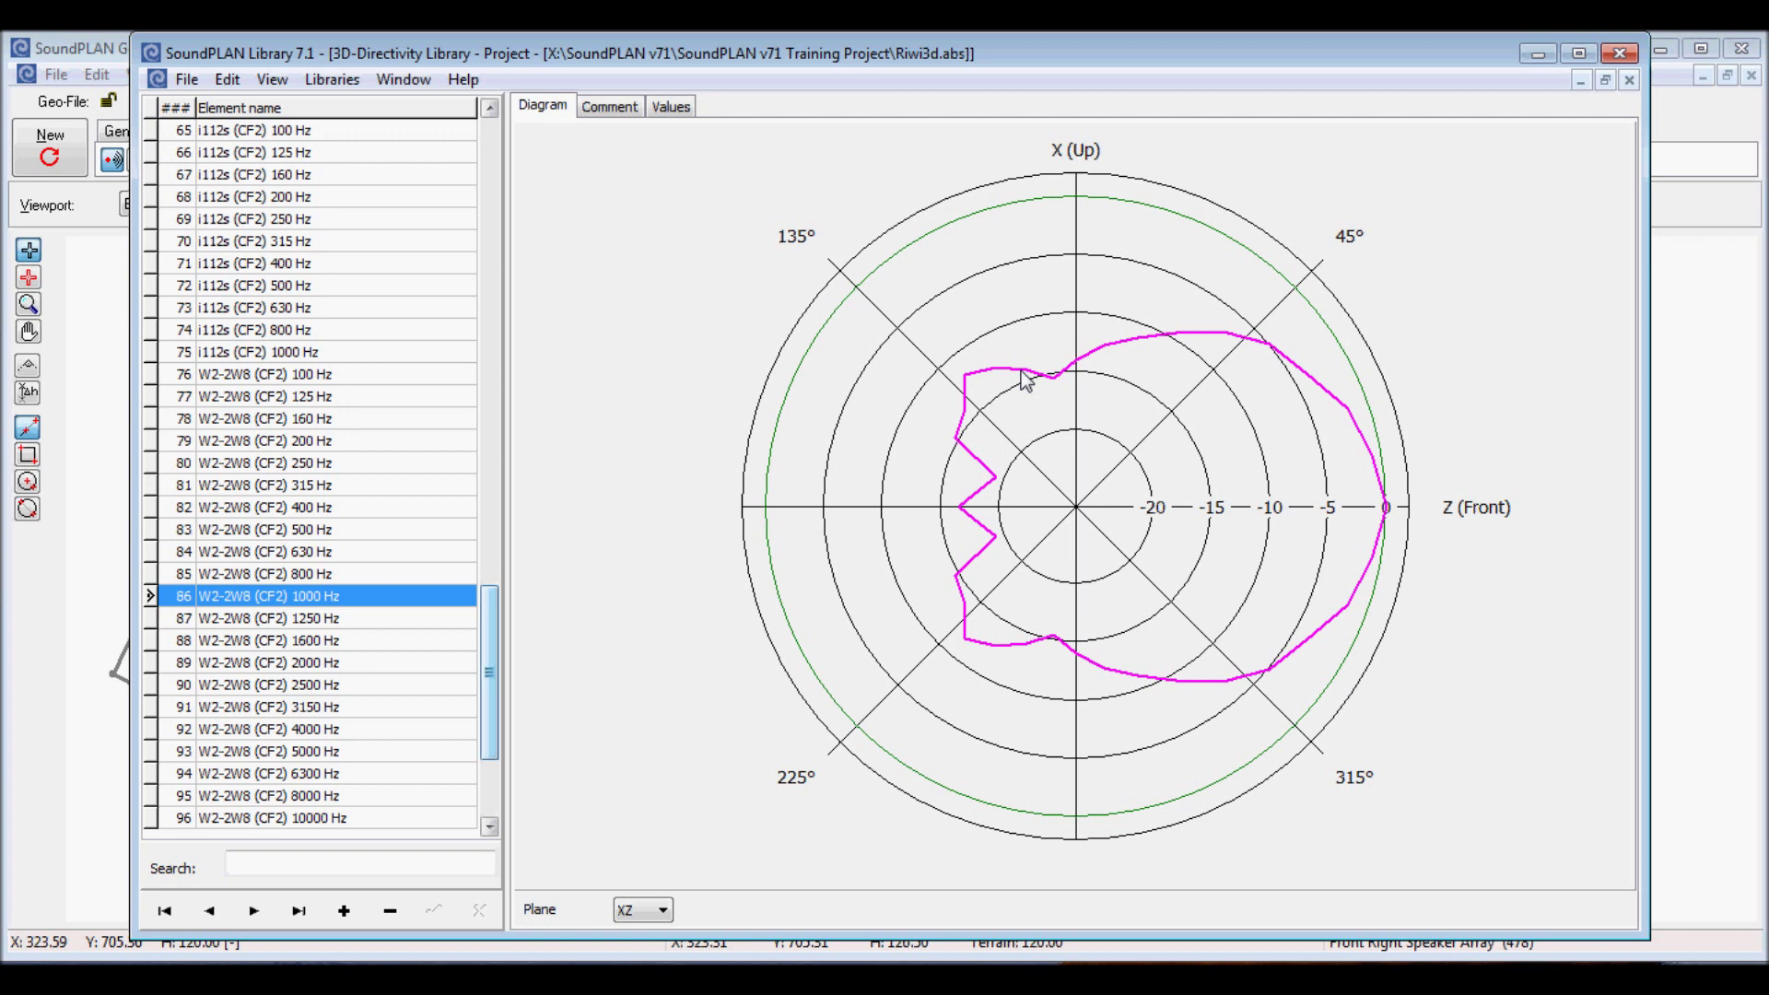
pyautogui.click(405, 81)
# - Accept the Rock Music reference spectrum in the Emission Library and confirm saving it
pyautogui.click(442, 247)
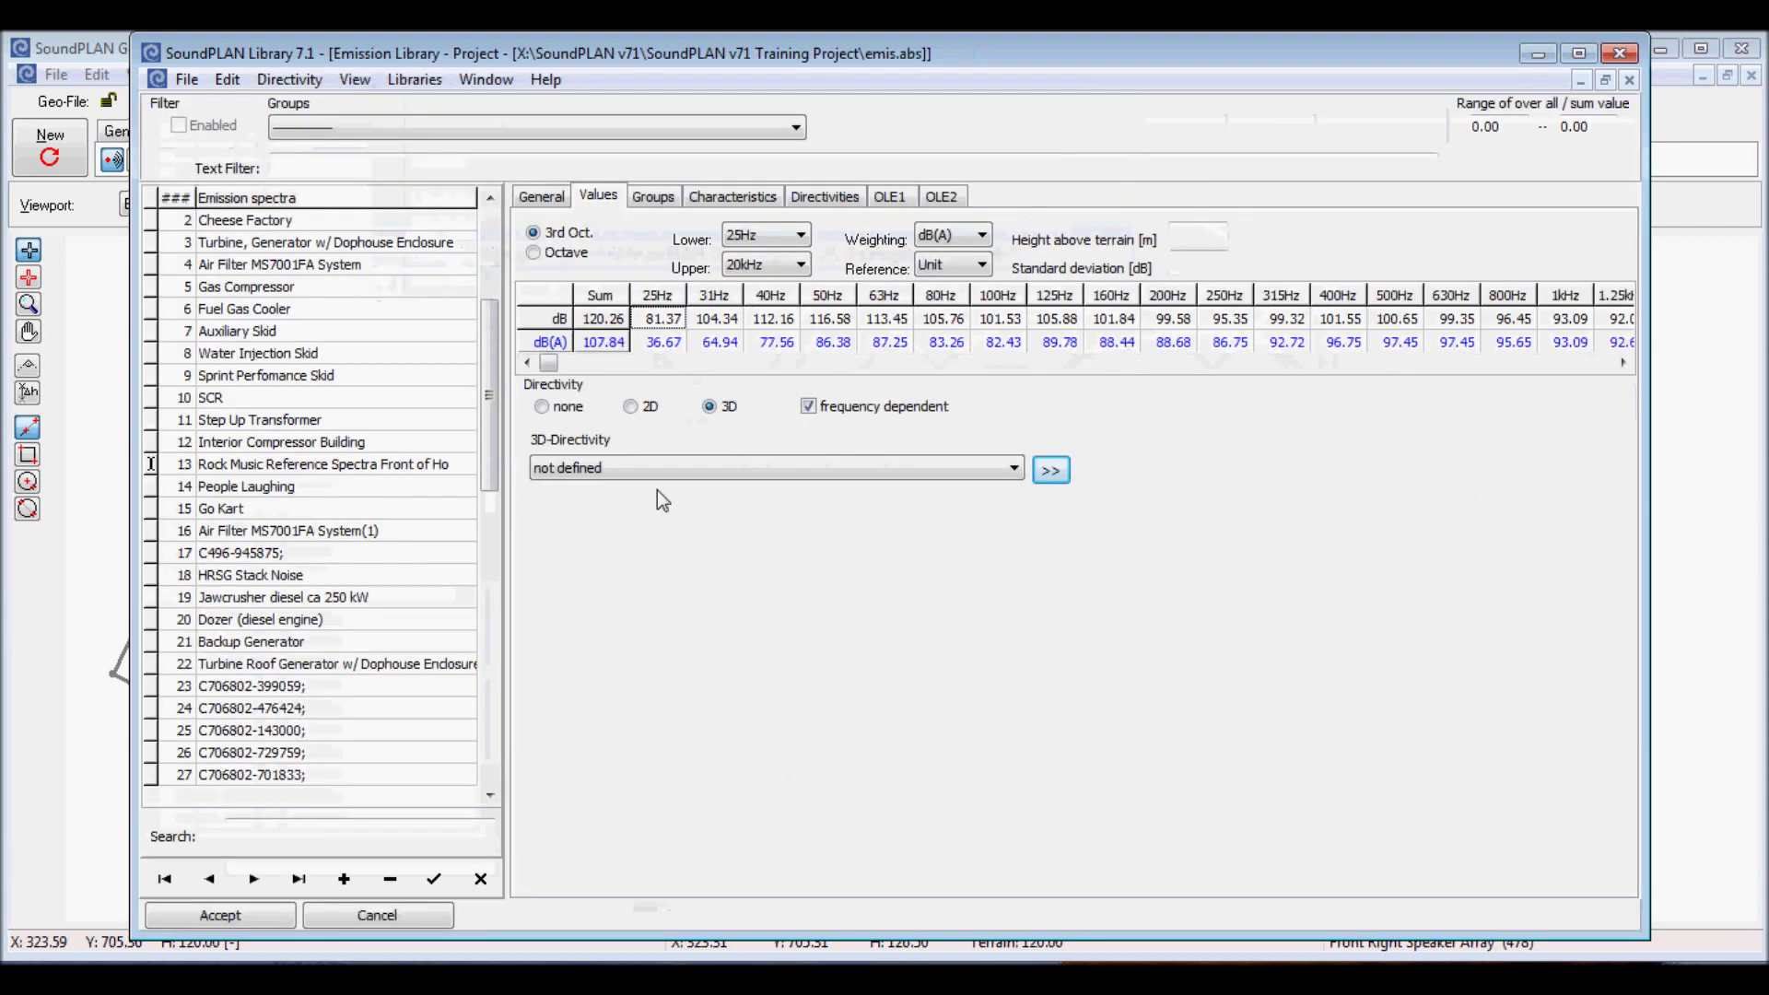
pyautogui.click(245, 911)
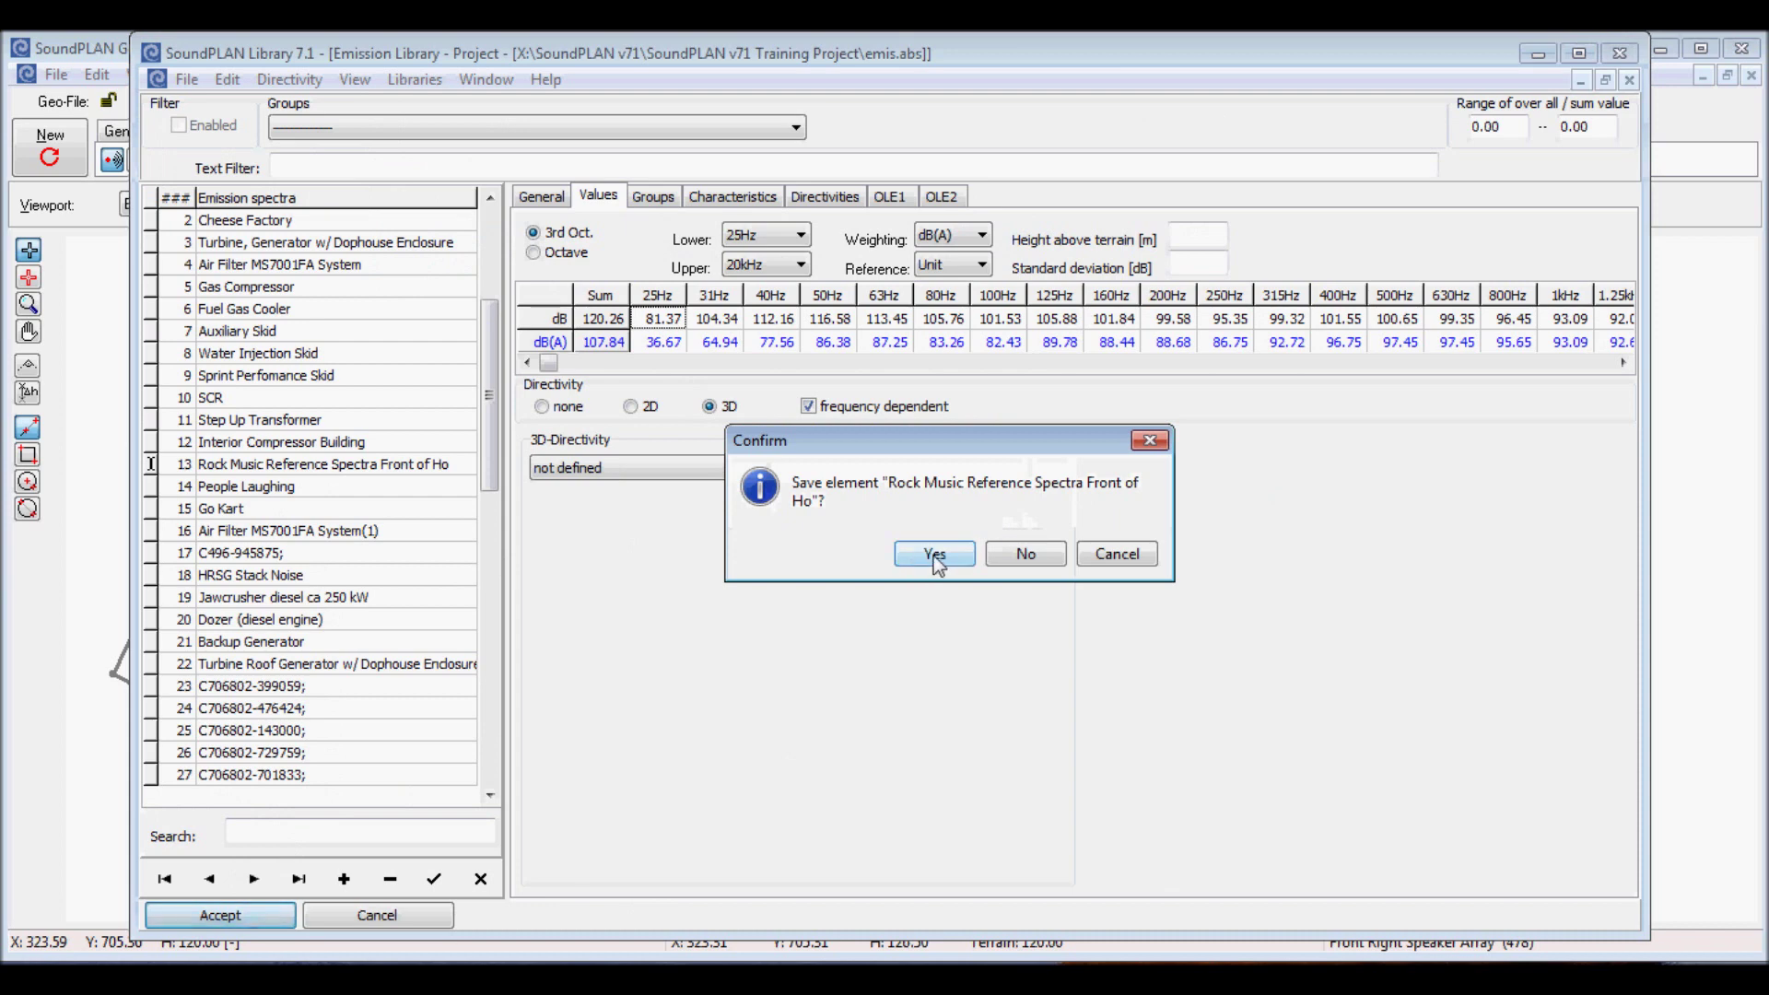
pyautogui.click(934, 554)
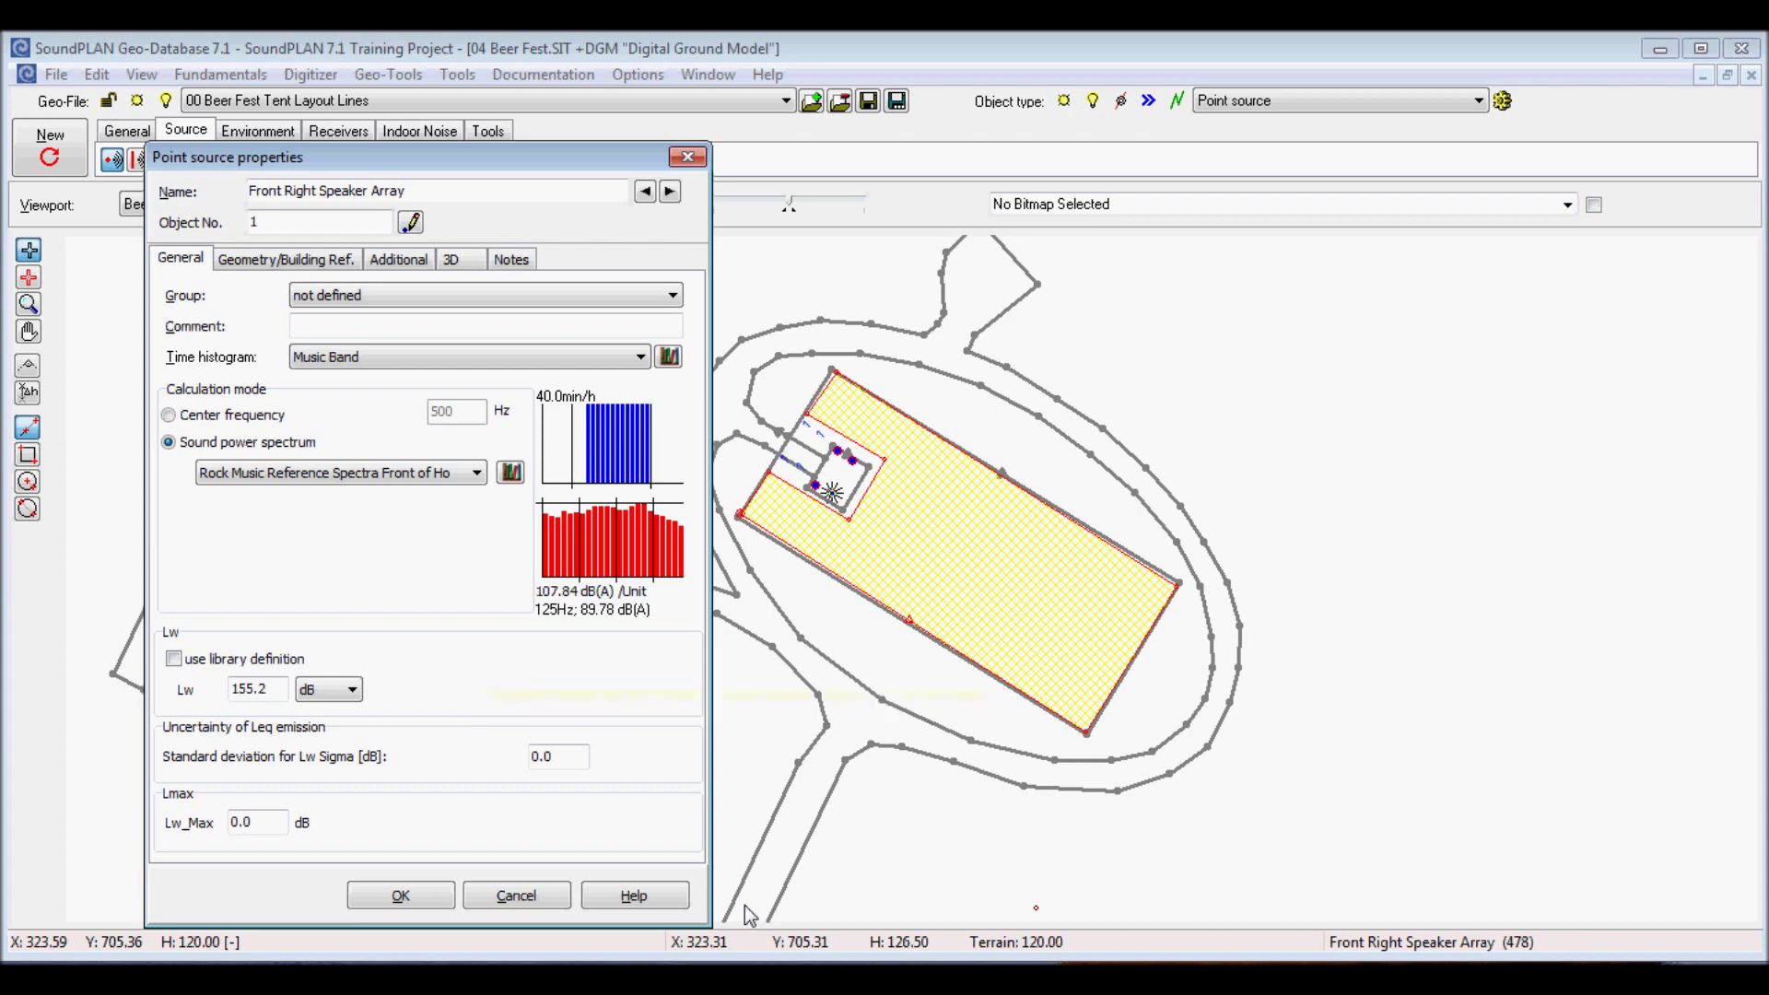
pyautogui.moveTo(279, 691); pyautogui.dragTo(188, 687)
# - Reset the speaker array's 3D rotation matrix to the identity
pyautogui.click(462, 259)
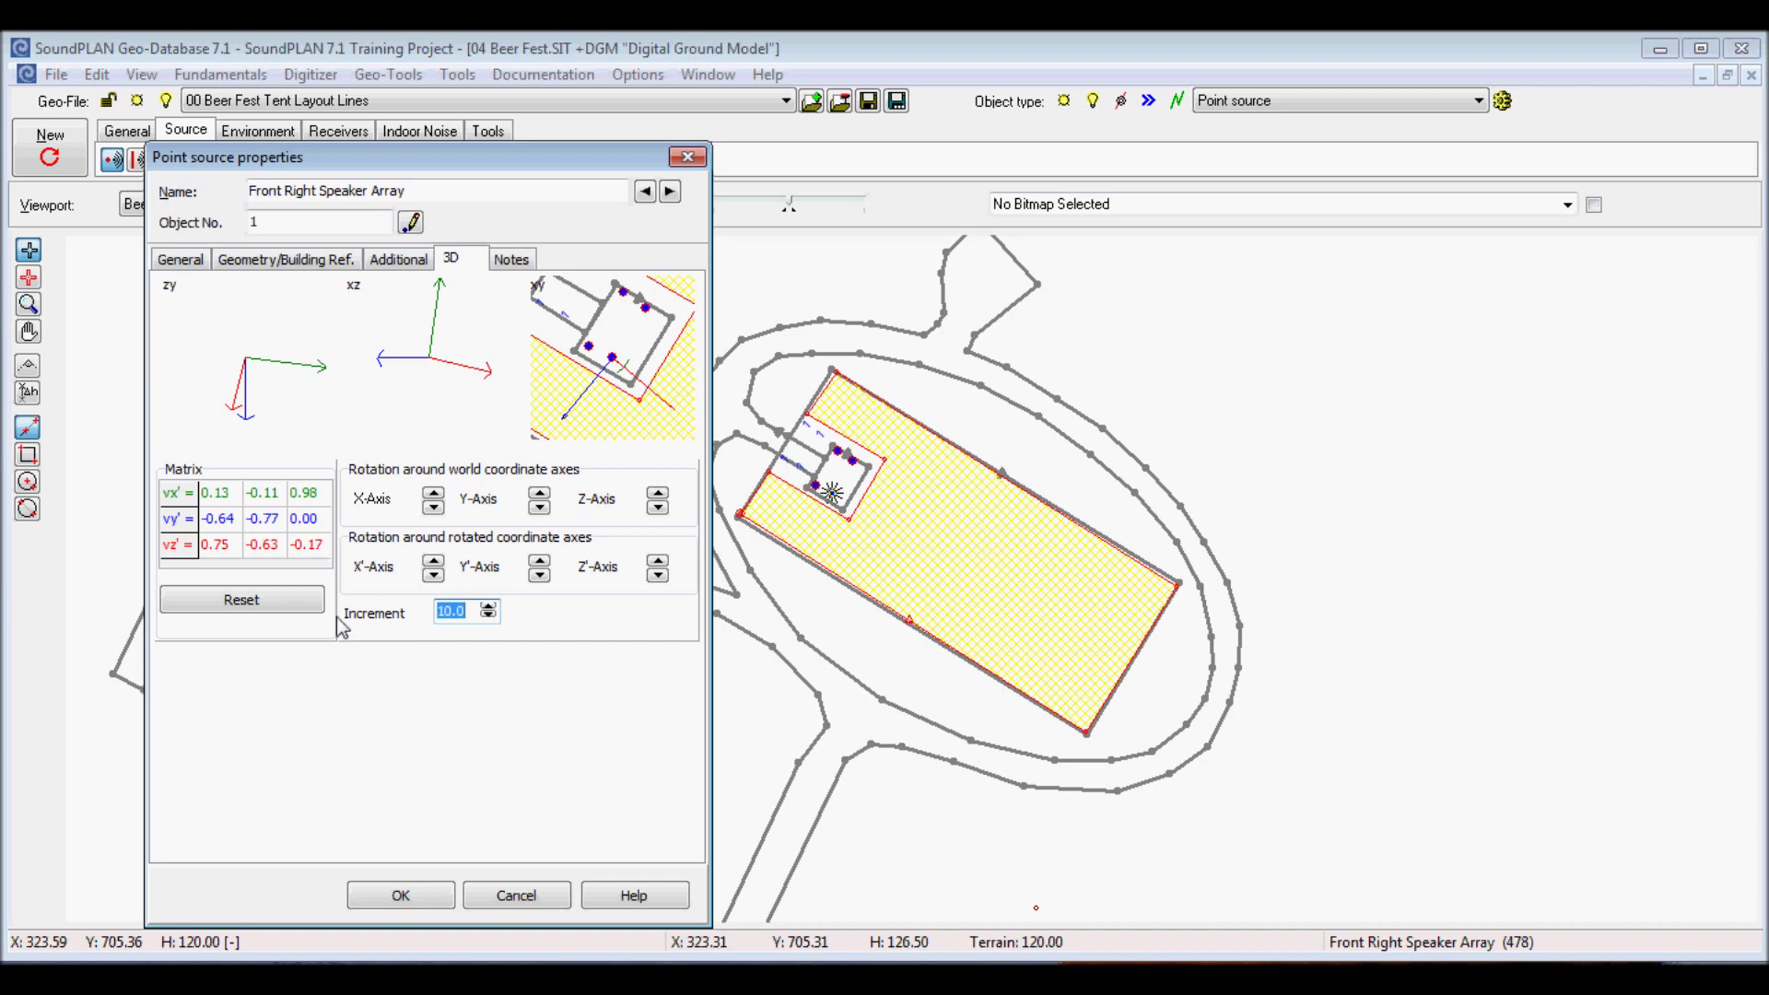
pyautogui.click(266, 599)
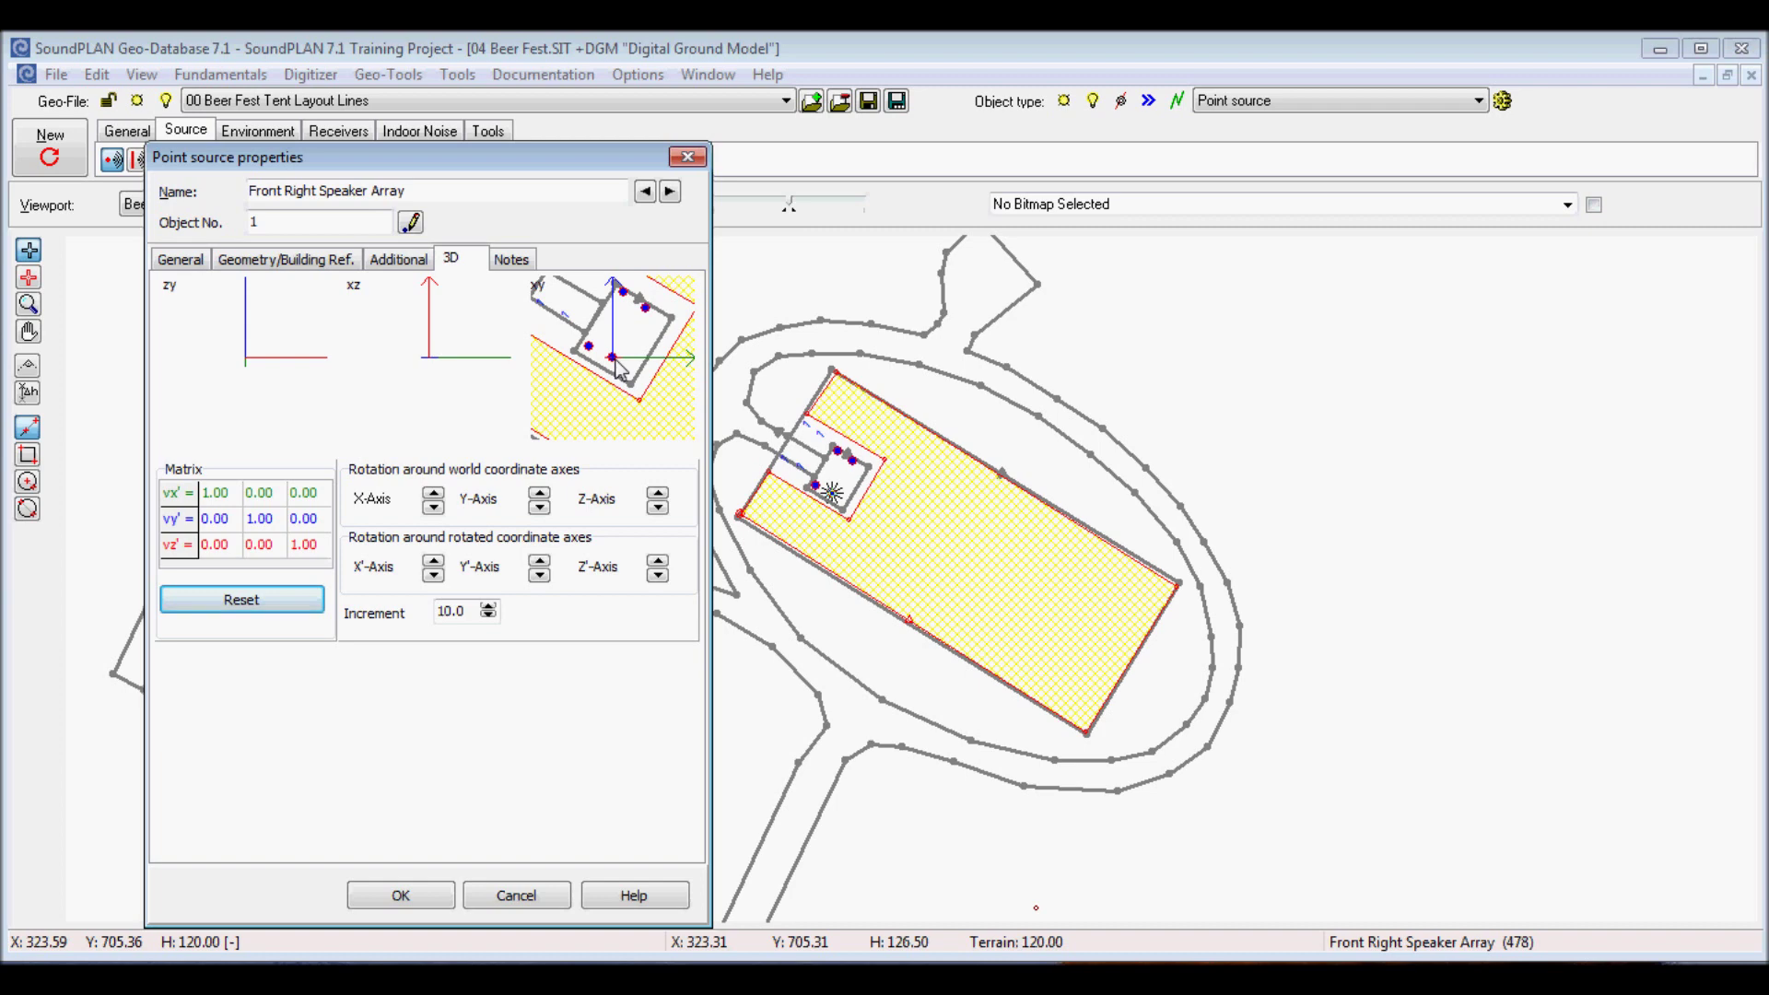
# - Rotate the speaker array about the world Y-axis in 10° steps toward 90°
pyautogui.click(540, 508)
pyautogui.click(541, 508)
pyautogui.click(540, 507)
pyautogui.click(540, 507)
pyautogui.click(540, 507)
pyautogui.click(541, 508)
pyautogui.click(542, 509)
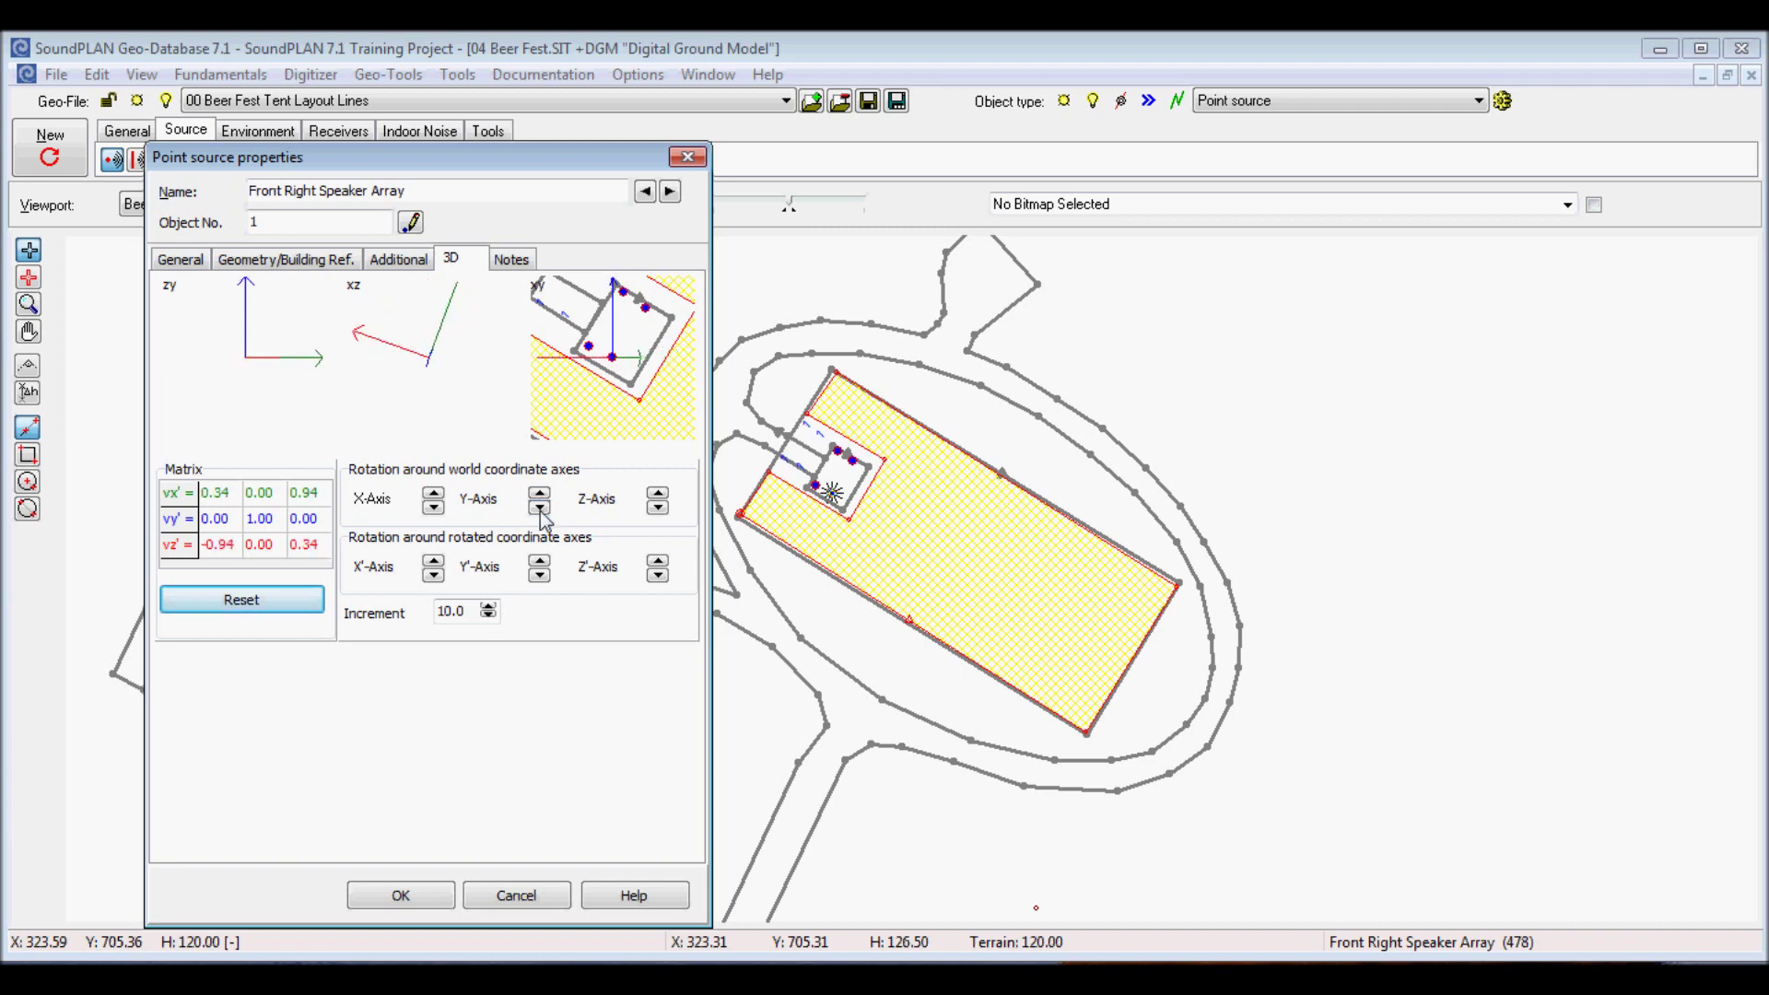
pyautogui.click(541, 508)
pyautogui.click(541, 508)
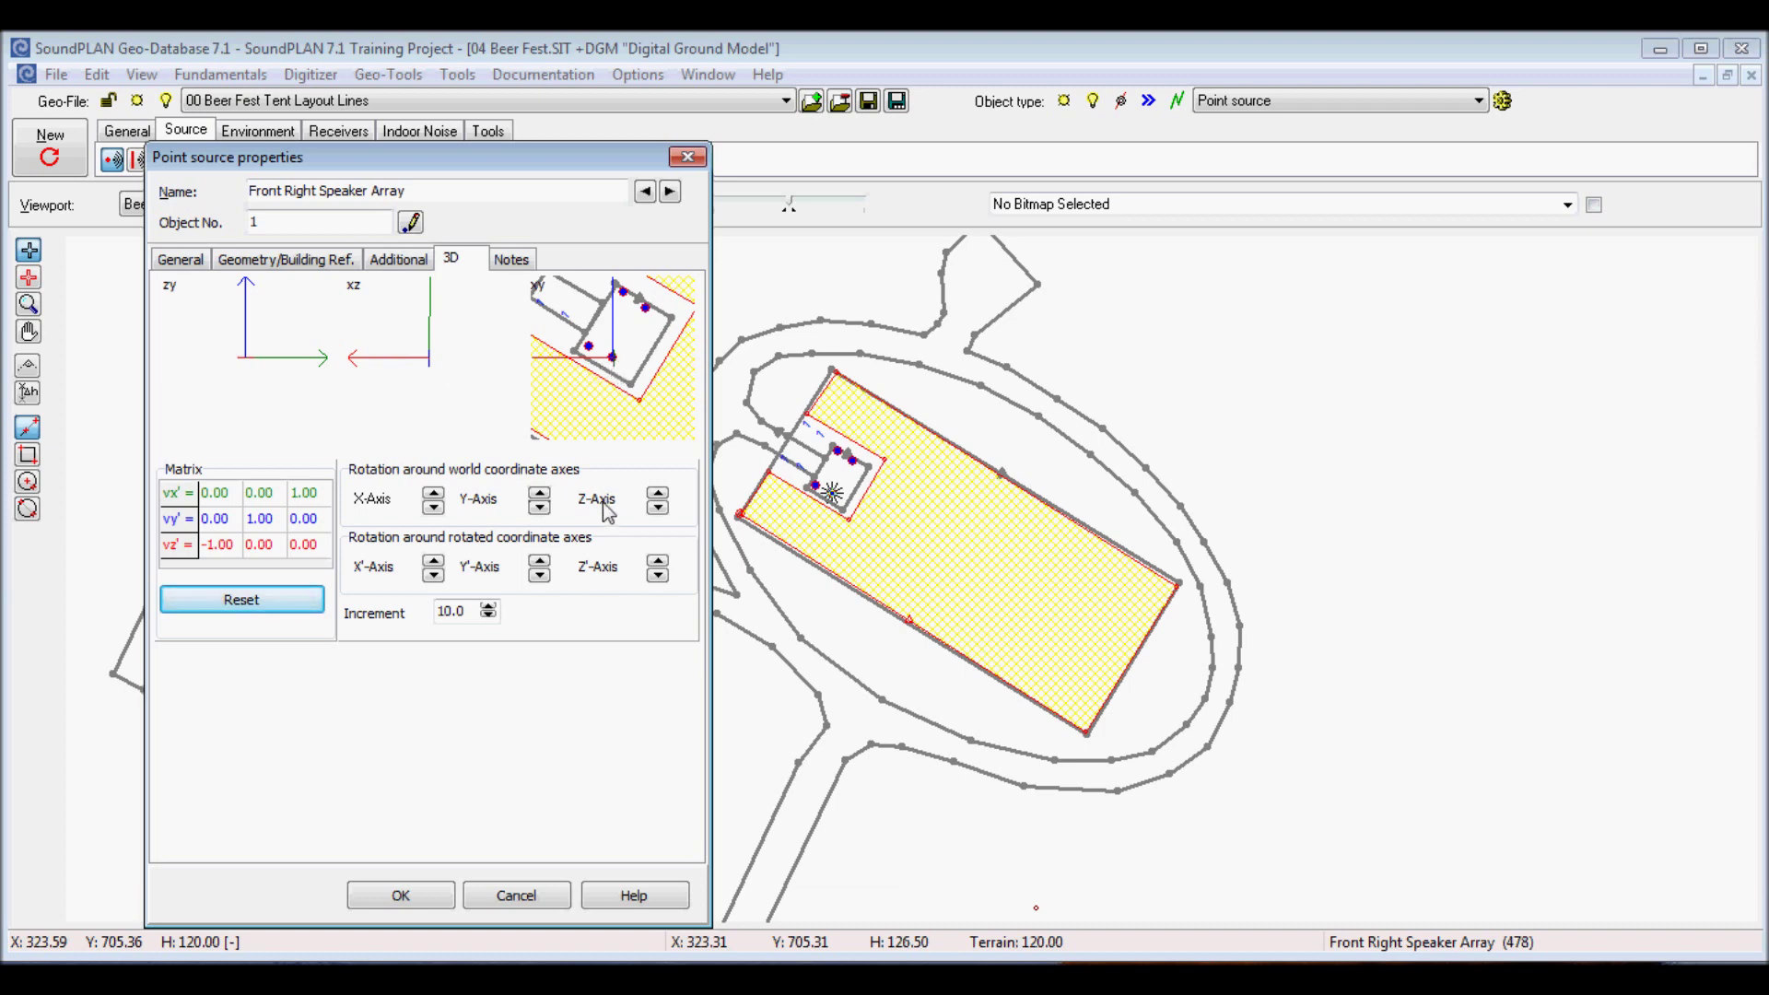
# - Turn the speaker array about the world Z-axis in 10° steps, reaching vx' 0.15/−0.09/0.98
pyautogui.click(657, 495)
pyautogui.click(658, 495)
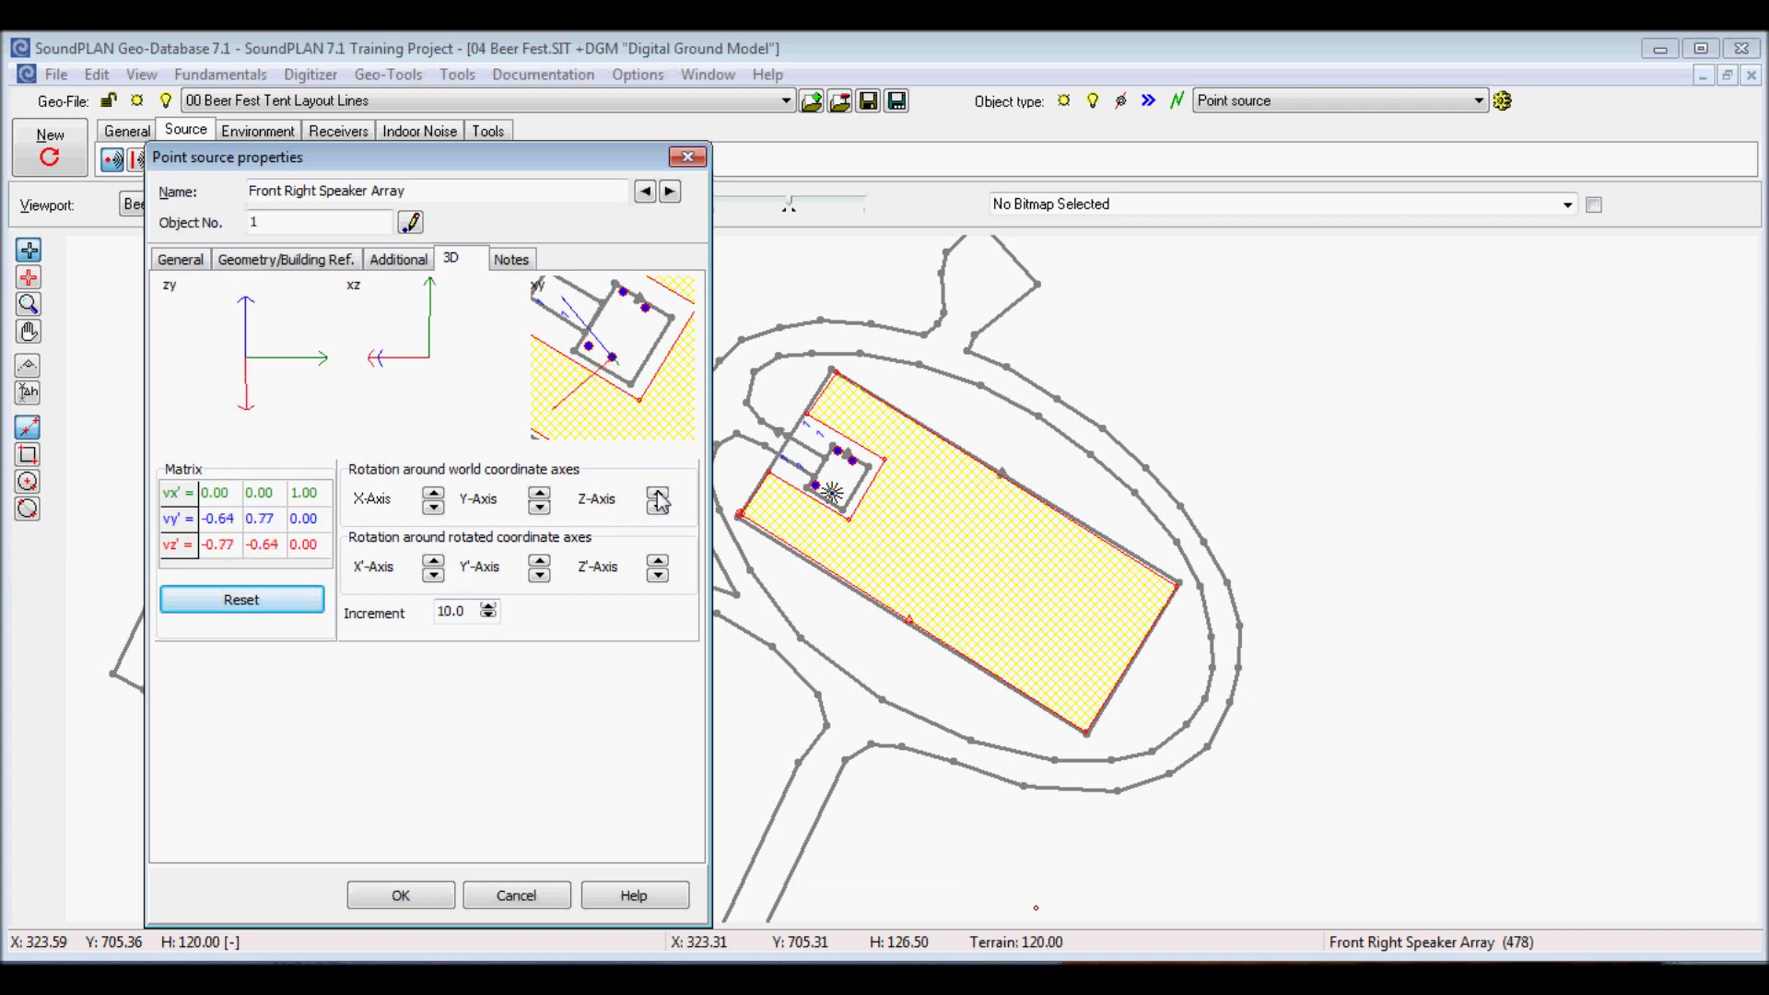
pyautogui.click(657, 495)
pyautogui.click(658, 494)
pyautogui.click(658, 494)
pyautogui.click(657, 495)
pyautogui.click(658, 495)
pyautogui.click(657, 494)
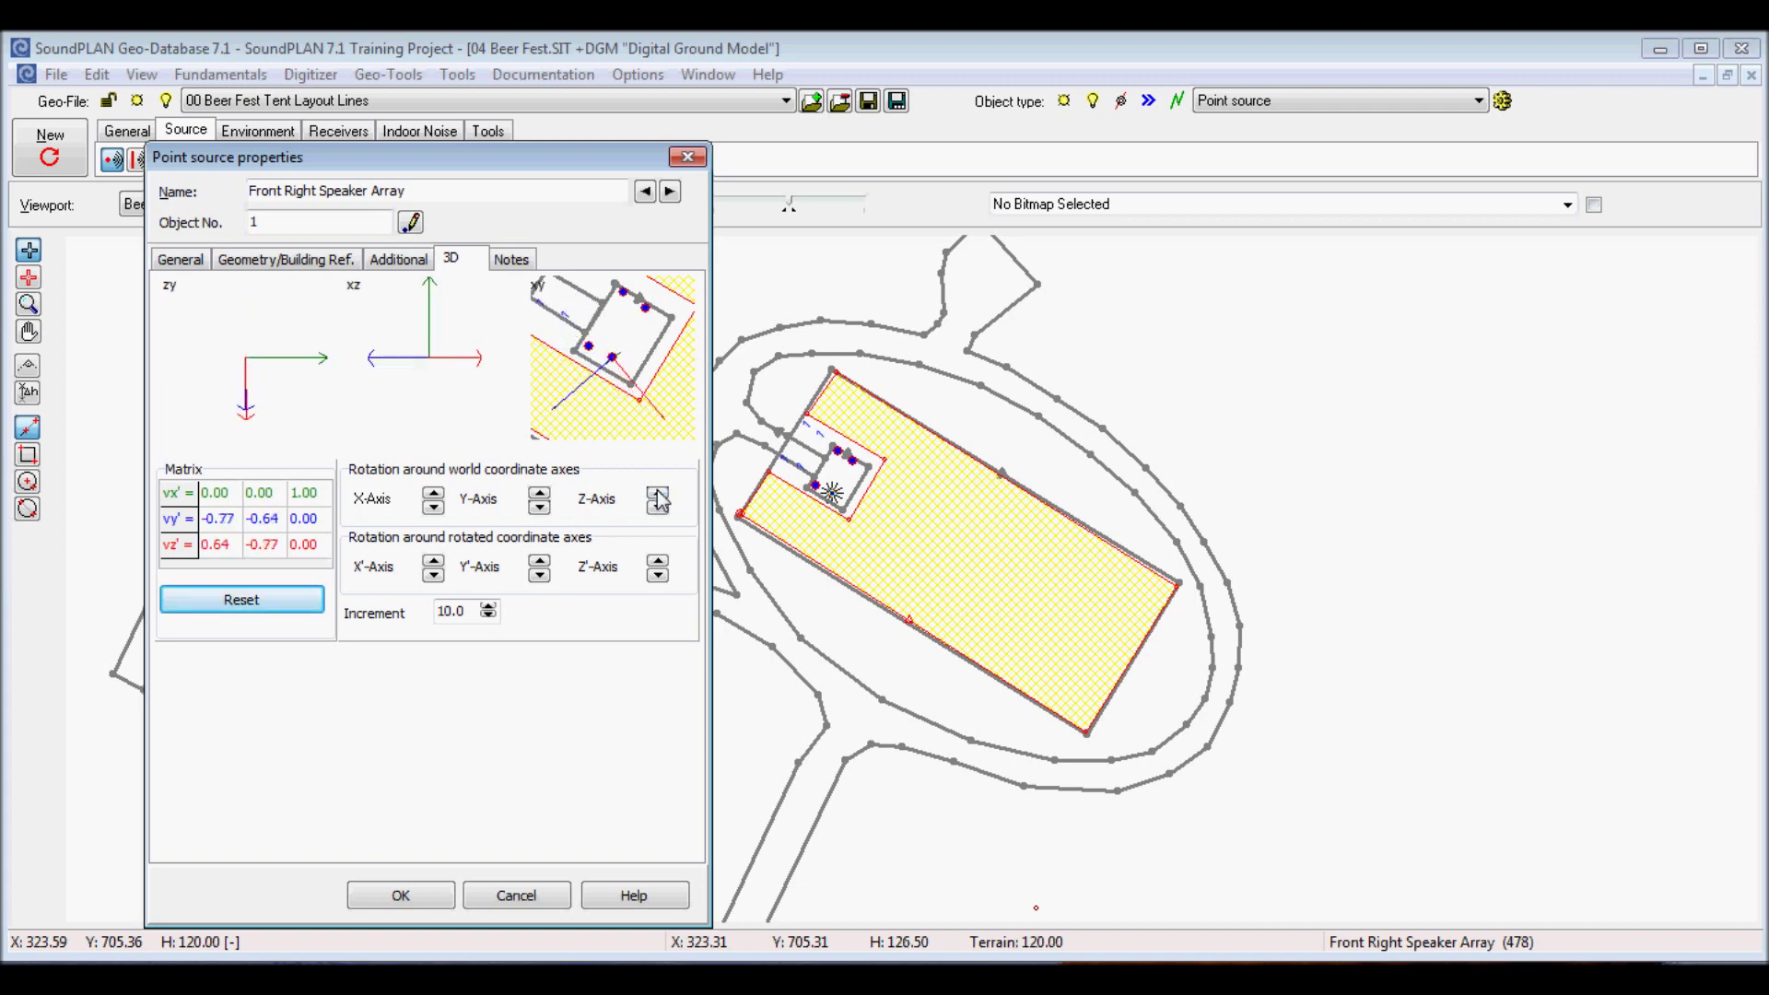
pyautogui.click(657, 495)
pyautogui.click(658, 495)
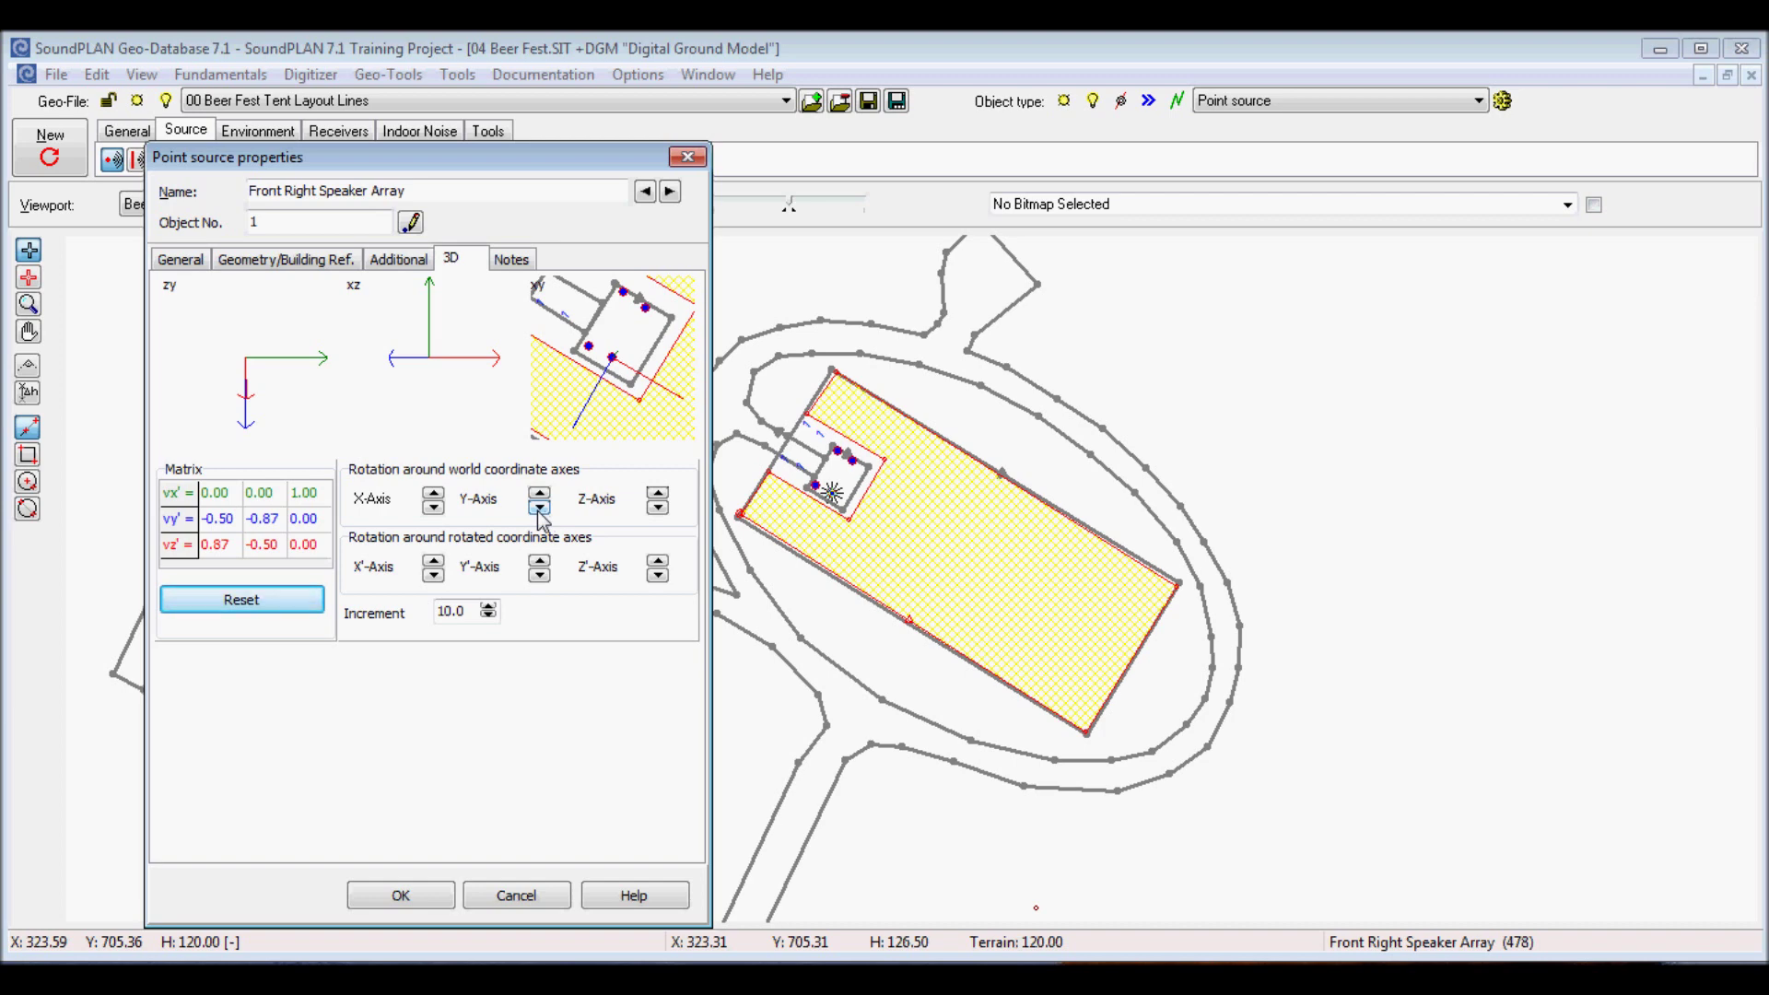
pyautogui.click(540, 574)
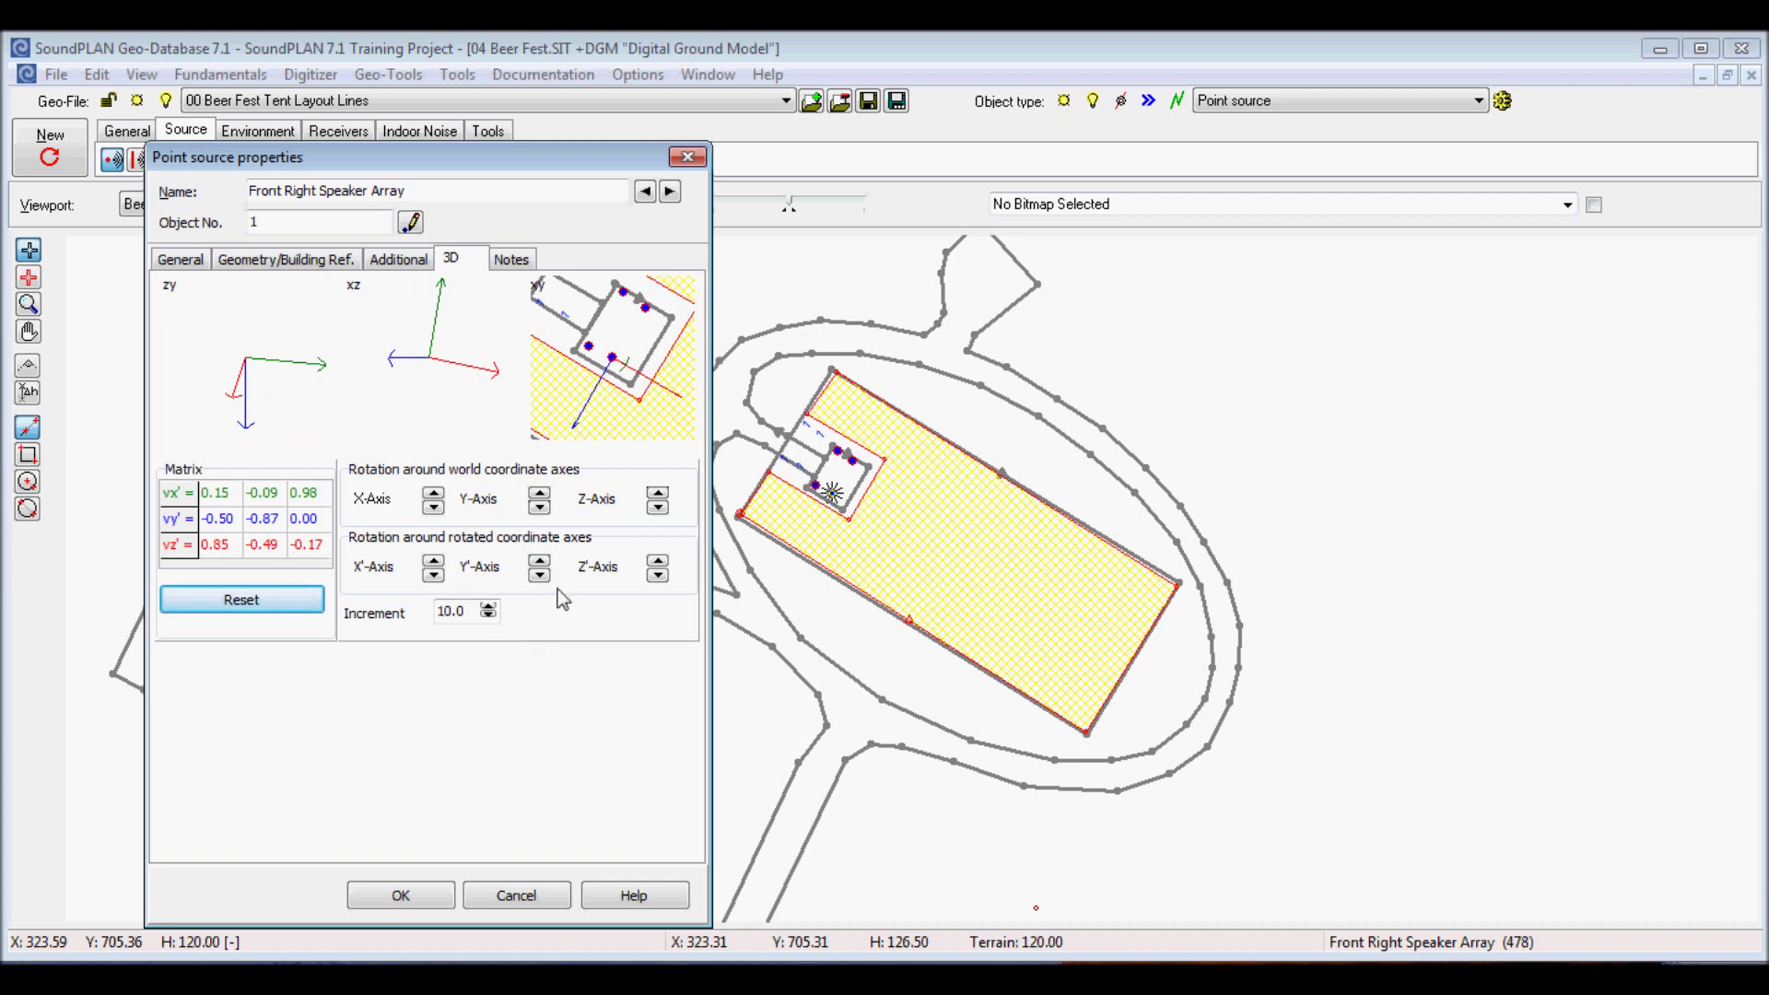
# - Fine-tune the speaker array's world Z-axis heading until vx' reads 0.11/−0.13/0.98
pyautogui.click(659, 494)
pyautogui.click(659, 508)
pyautogui.click(660, 507)
pyautogui.click(660, 508)
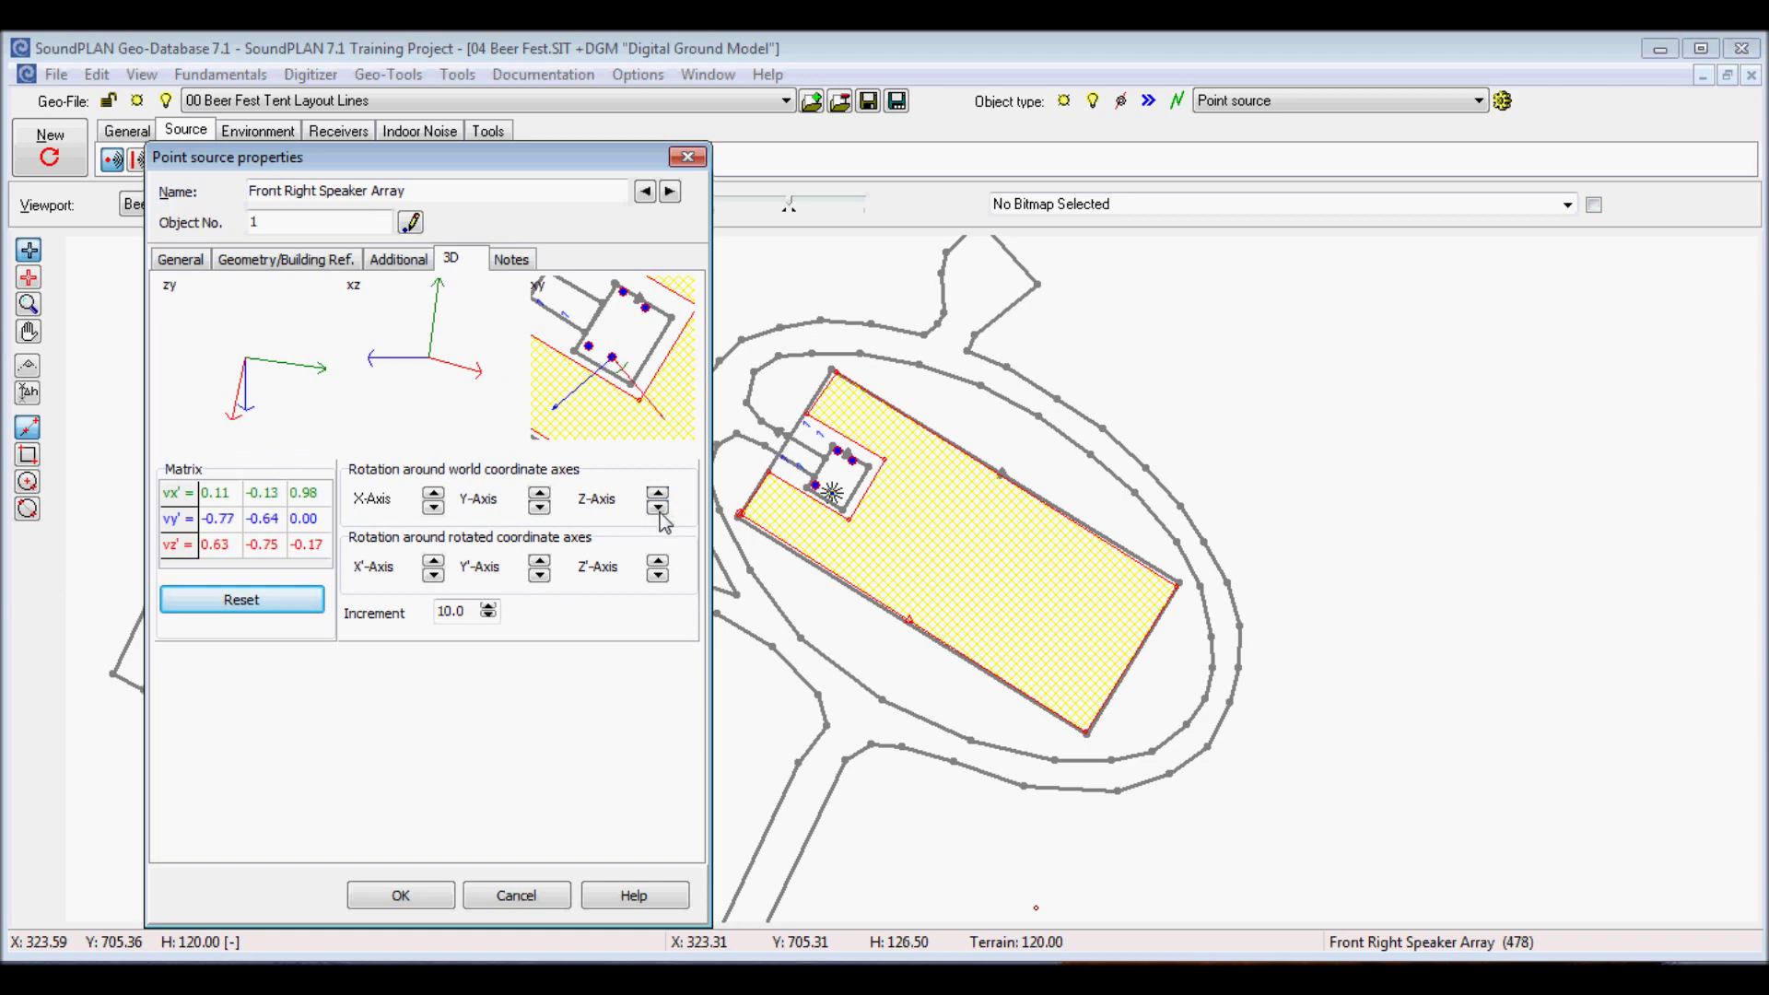